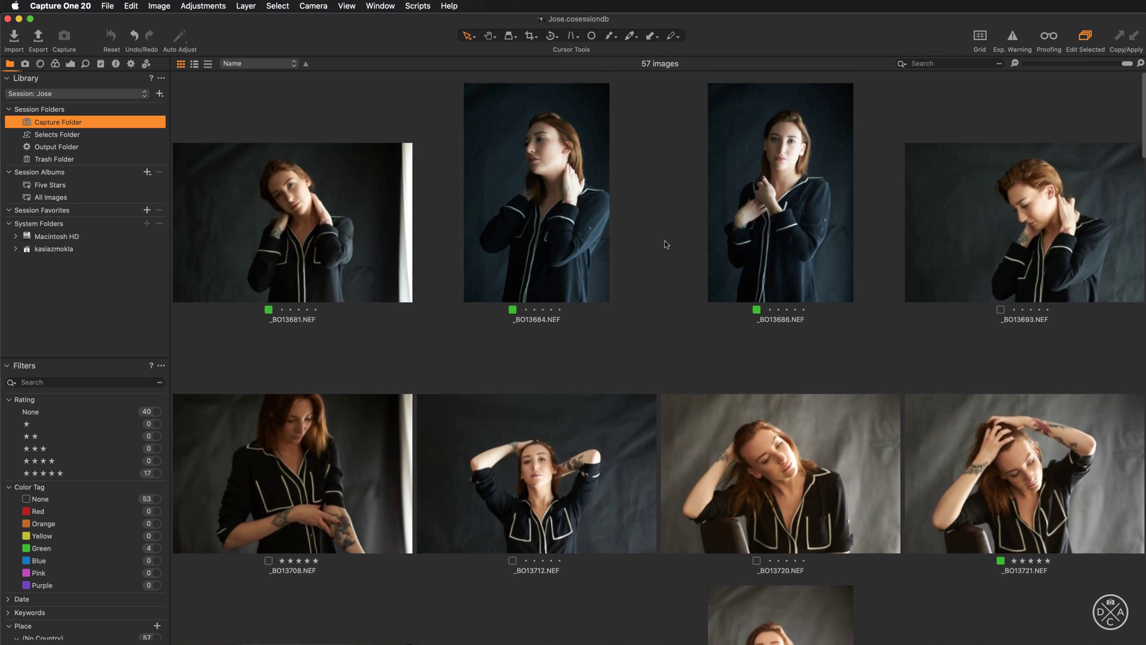
Step: Filter the browser to the five-star rating and scroll through the 17 remaining images
scroll(667, 245, "down", 5)
scroll(666, 245, "down", 5)
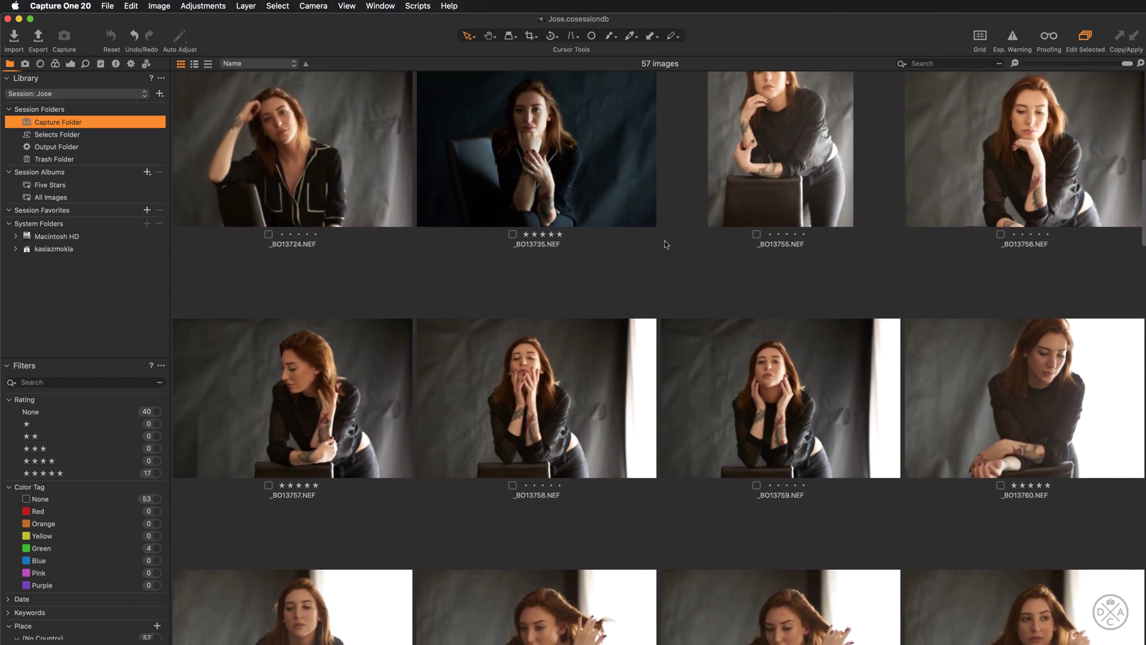
scroll(665, 241, "down", 15)
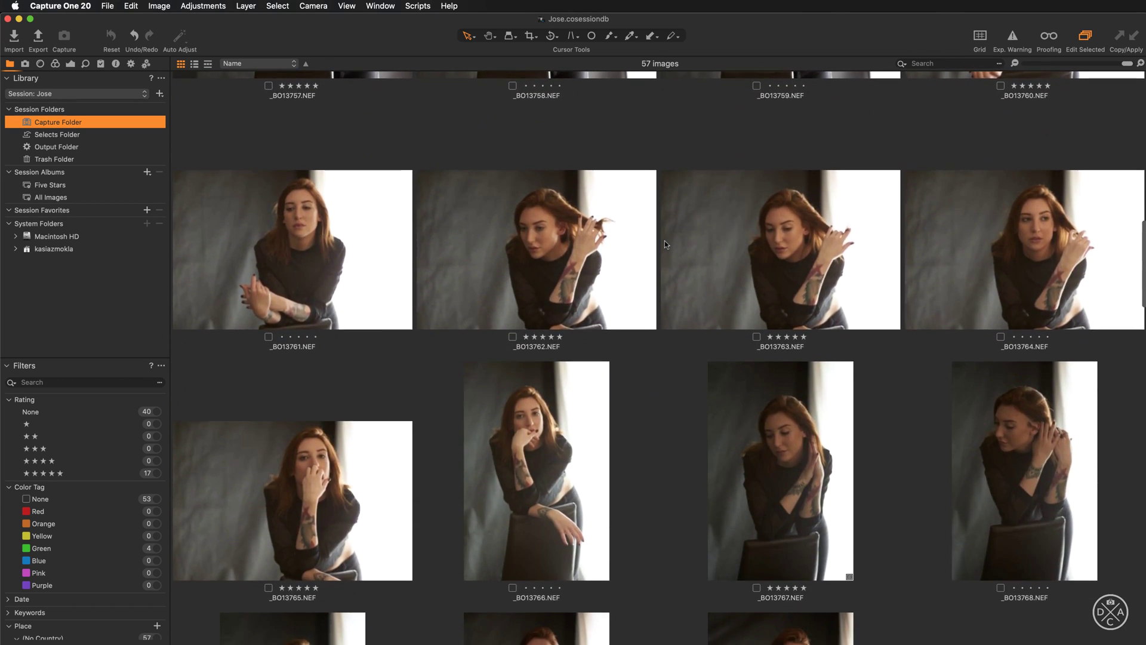
scroll(665, 241, "down", 8)
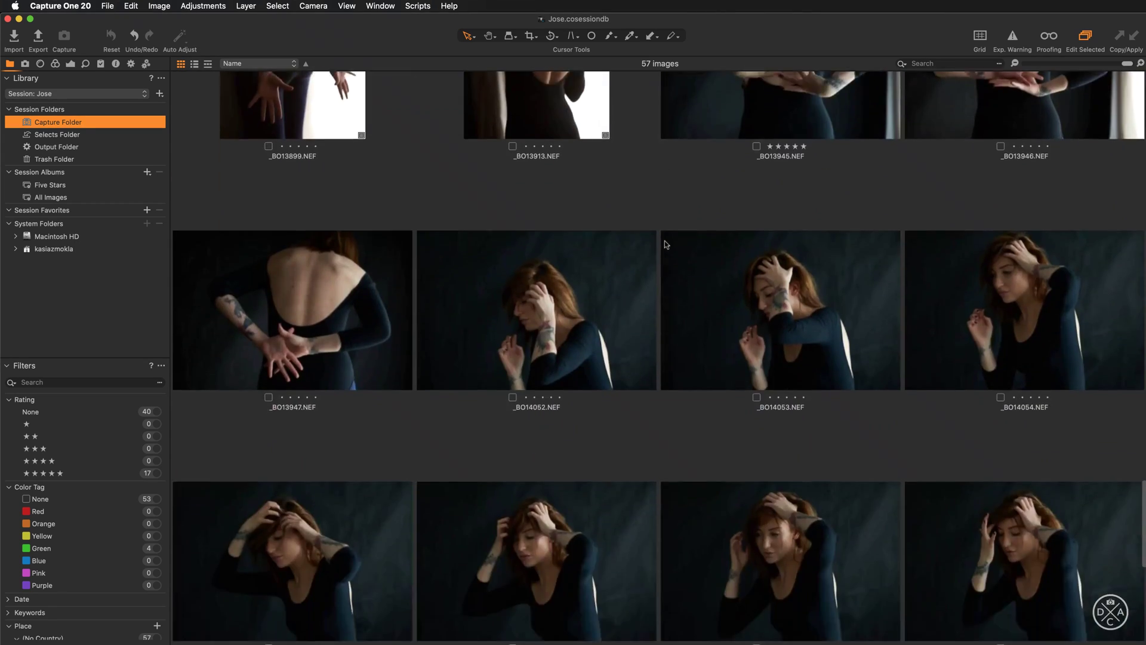
scroll(664, 241, "up", 15)
scroll(667, 243, "up", 10)
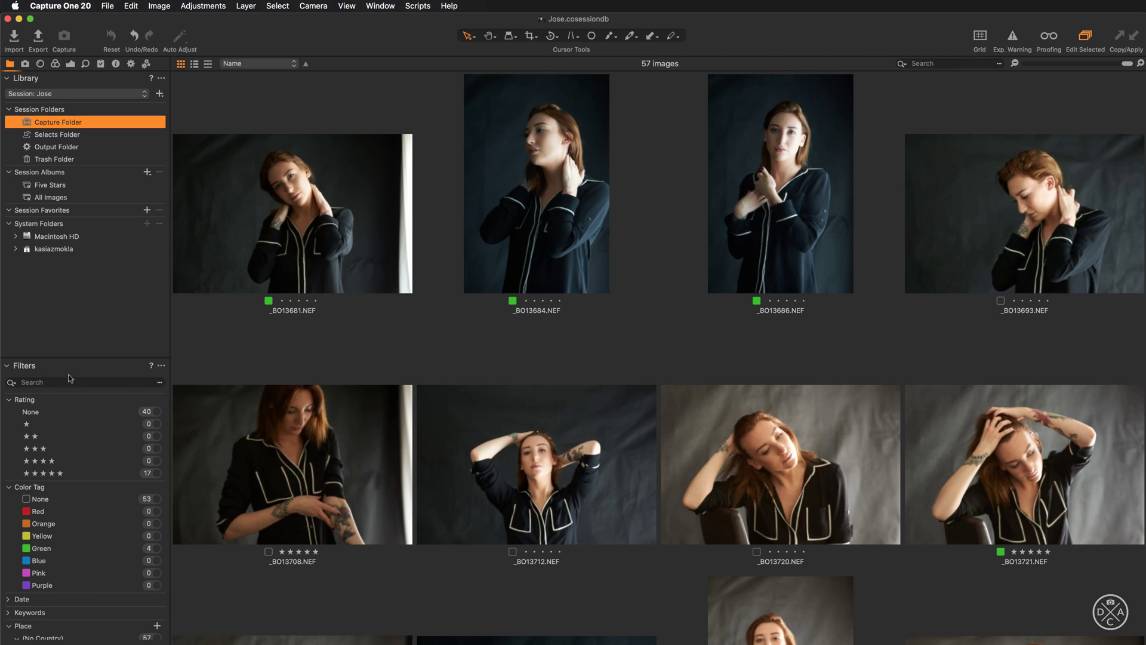
left_click(157, 473)
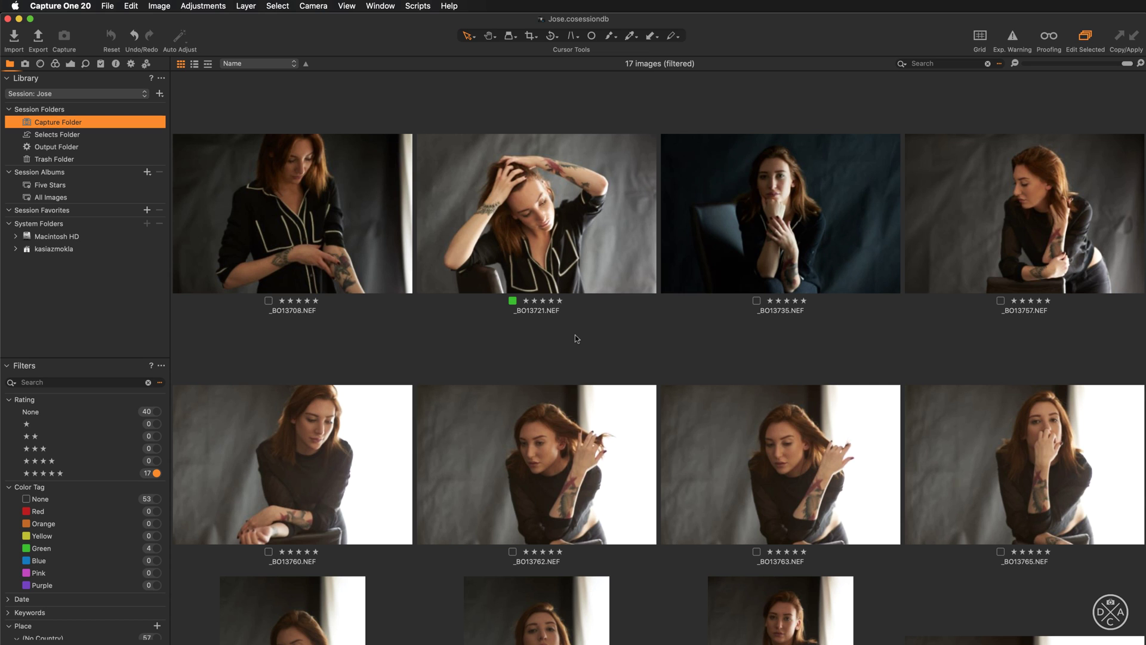
scroll(576, 338, "down", 5)
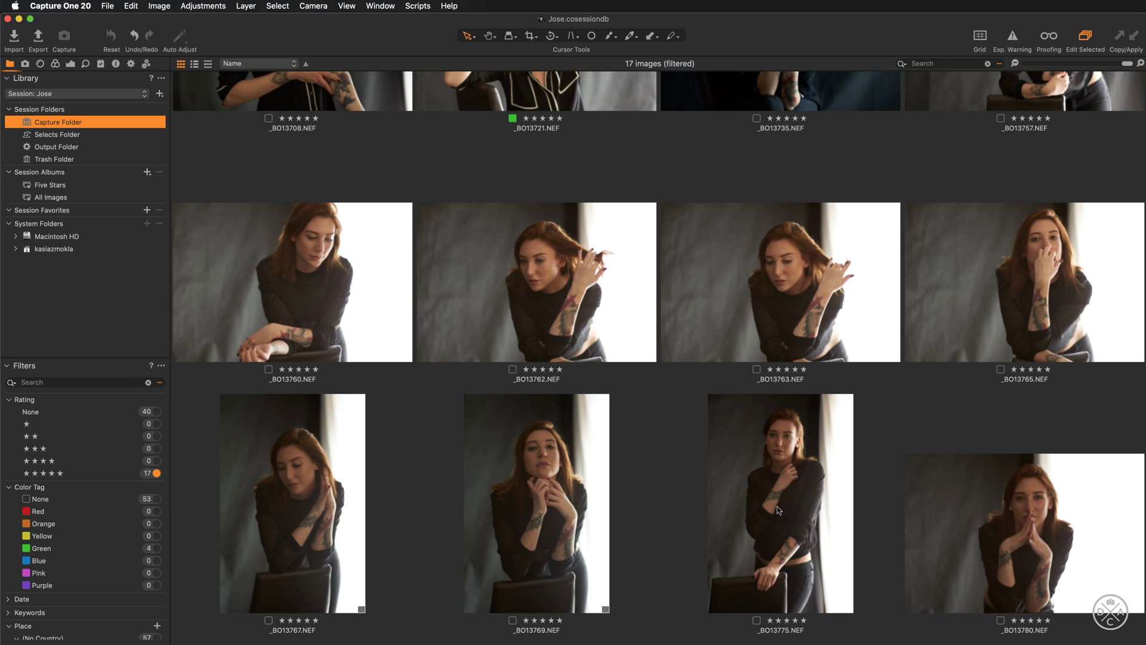
scroll(778, 510, "up", 3)
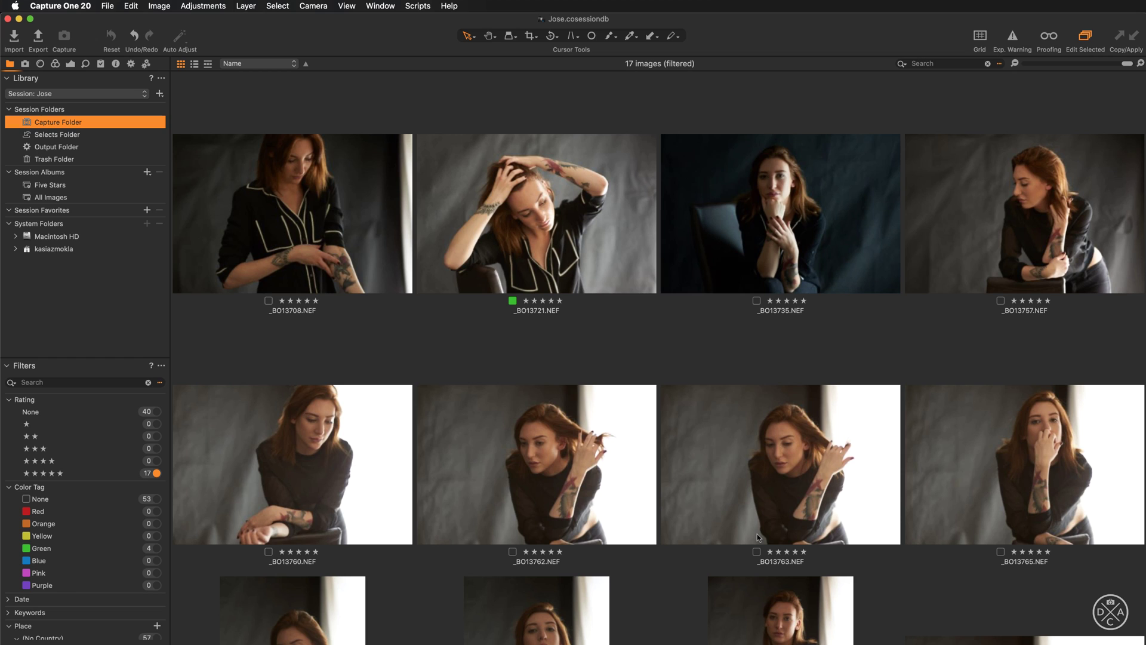
Step: Switch to the single-image viewer and show five-star portrait _BO13735.NEF full size
key("alt+super+v")
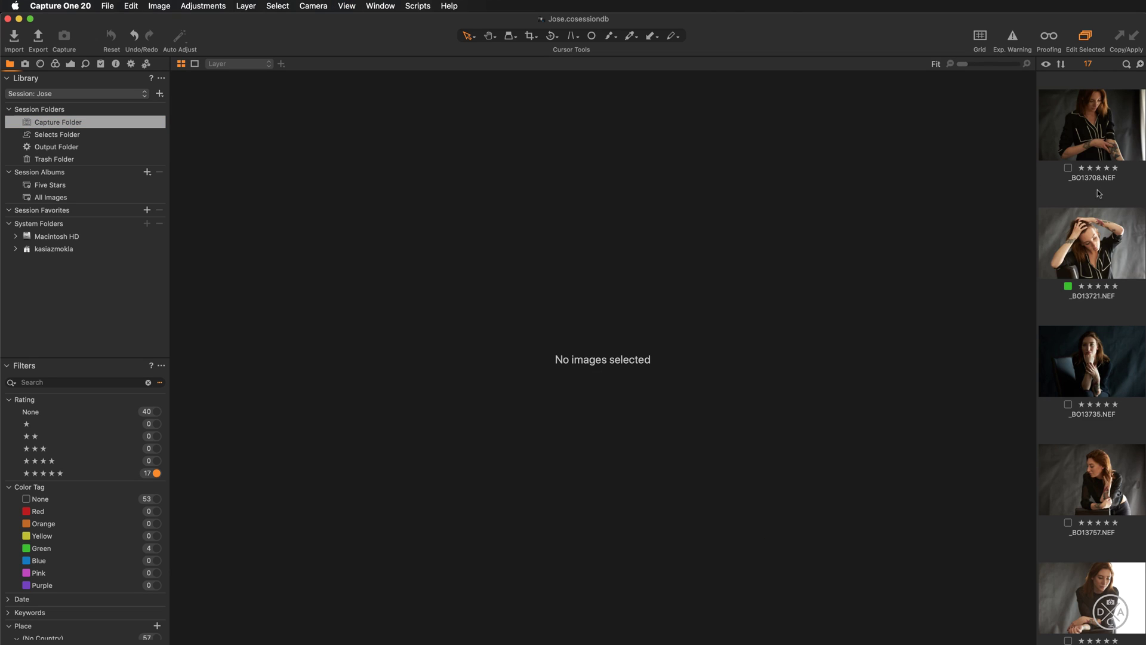
scroll(1097, 189, "up", 1)
scroll(1097, 189, "down", 1)
left_click(1106, 126)
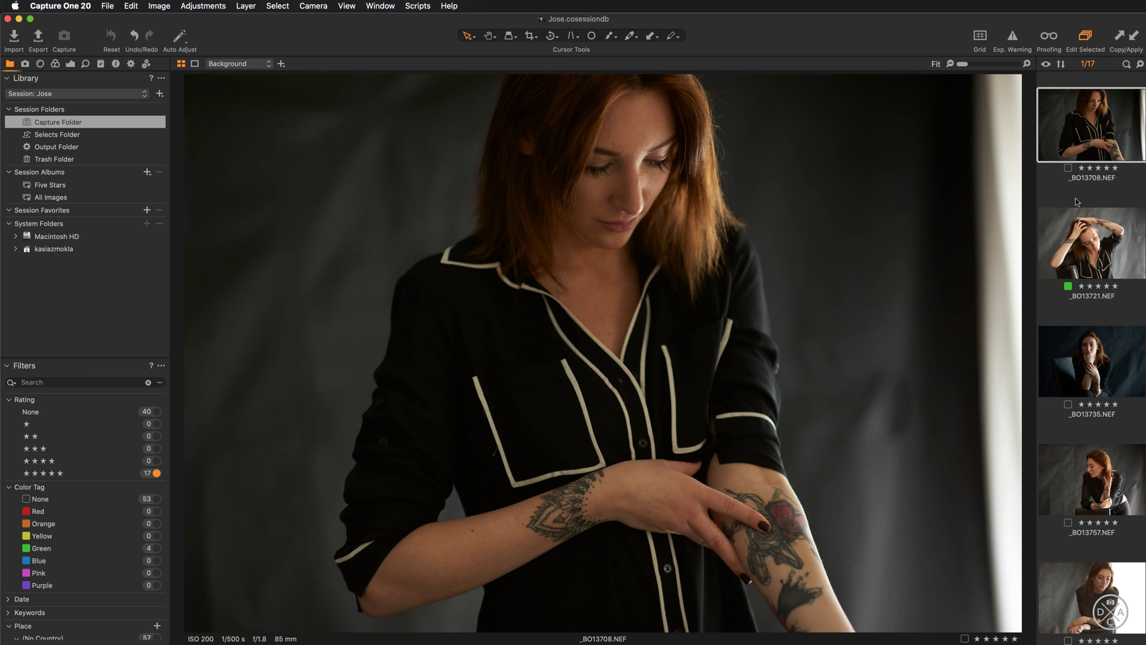
left_click(1120, 256)
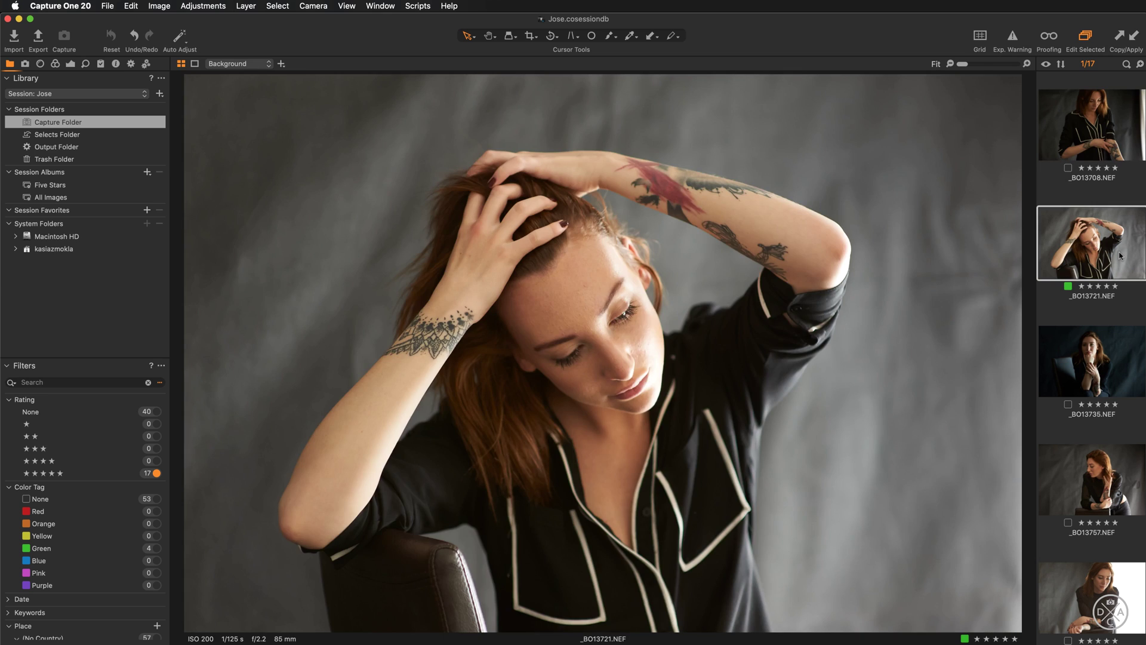
key("Down")
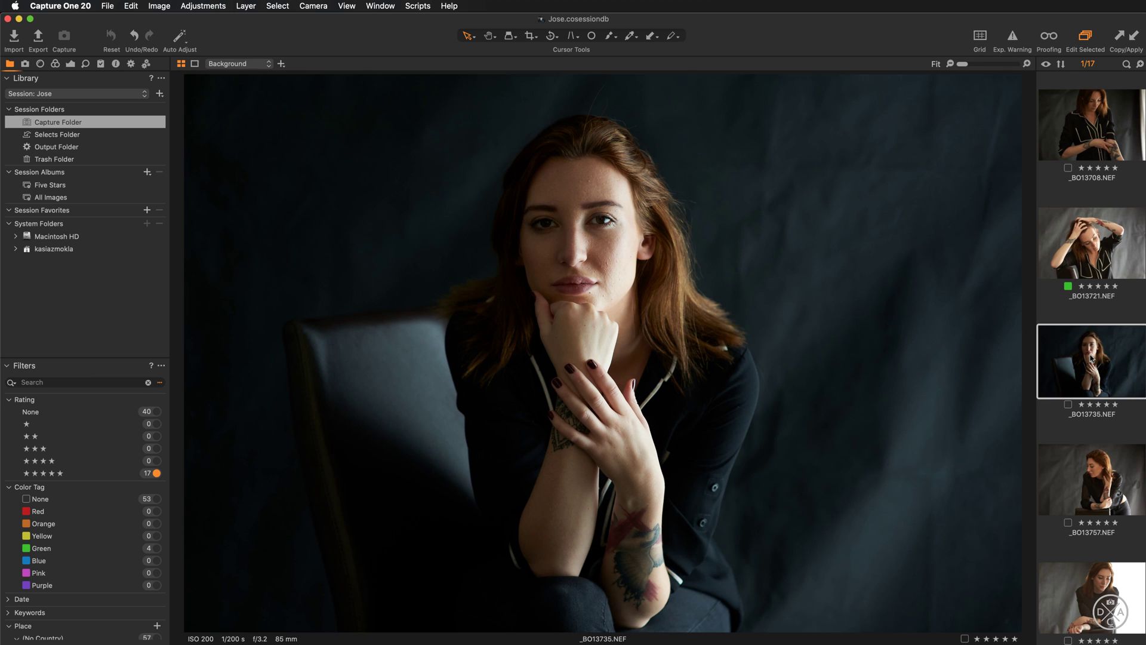
Step: Pin _BO13735 as the compare variant and review following five-star shots beside it, ending on _BO13765
key("shift+Return")
key("Right")
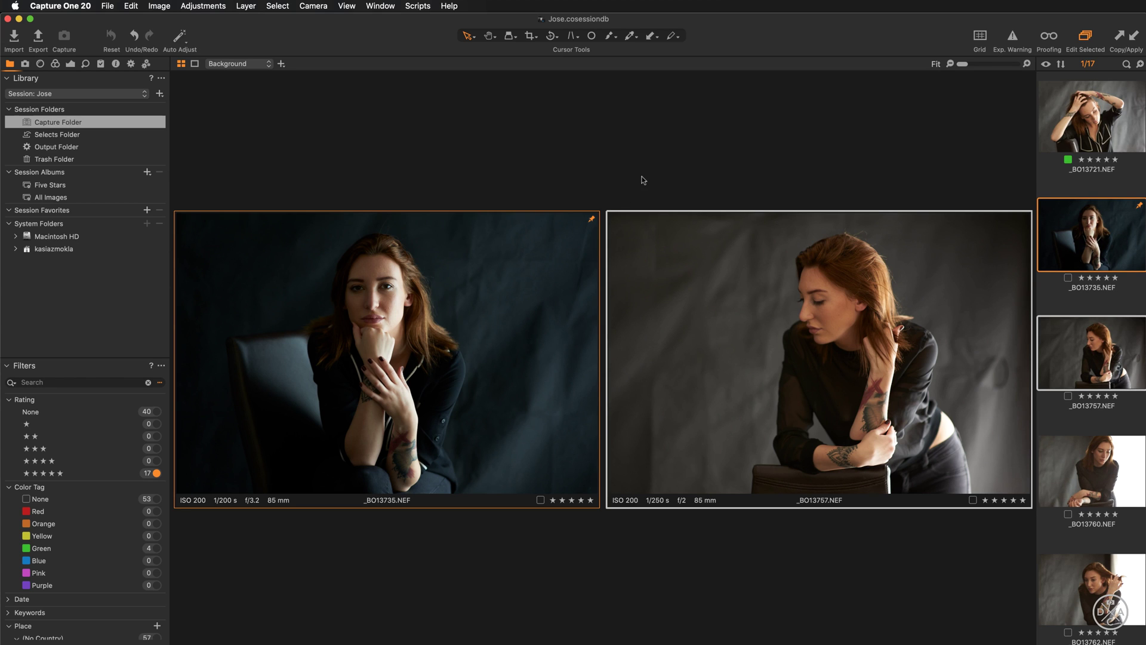
key("Down")
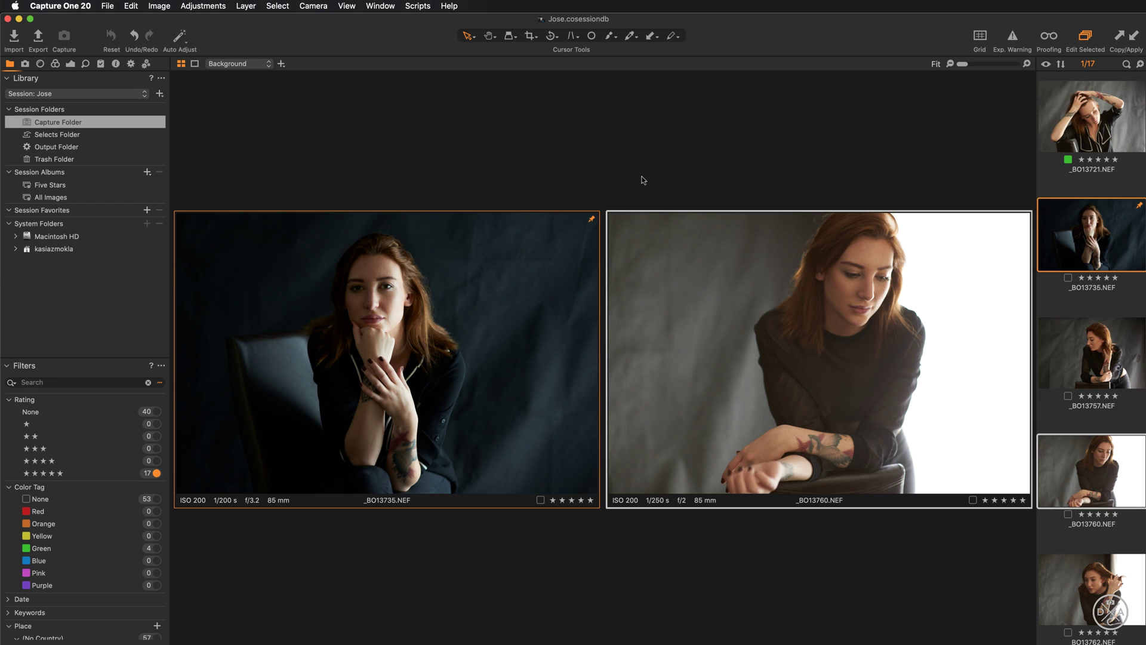
key("Down")
key("Down")
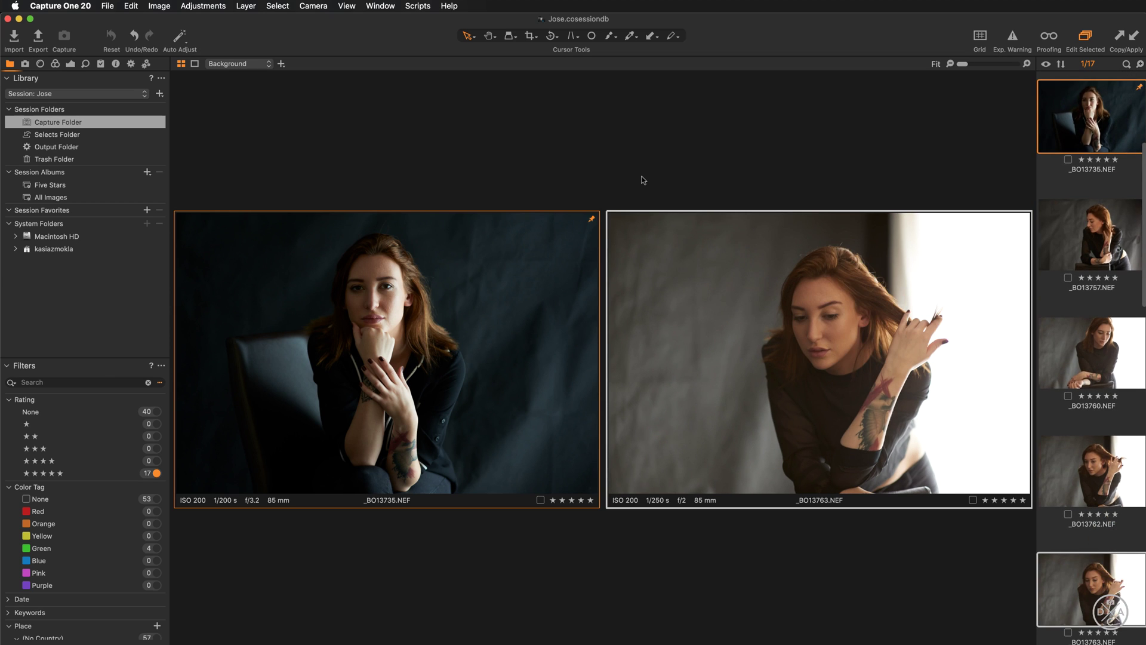
key("Down")
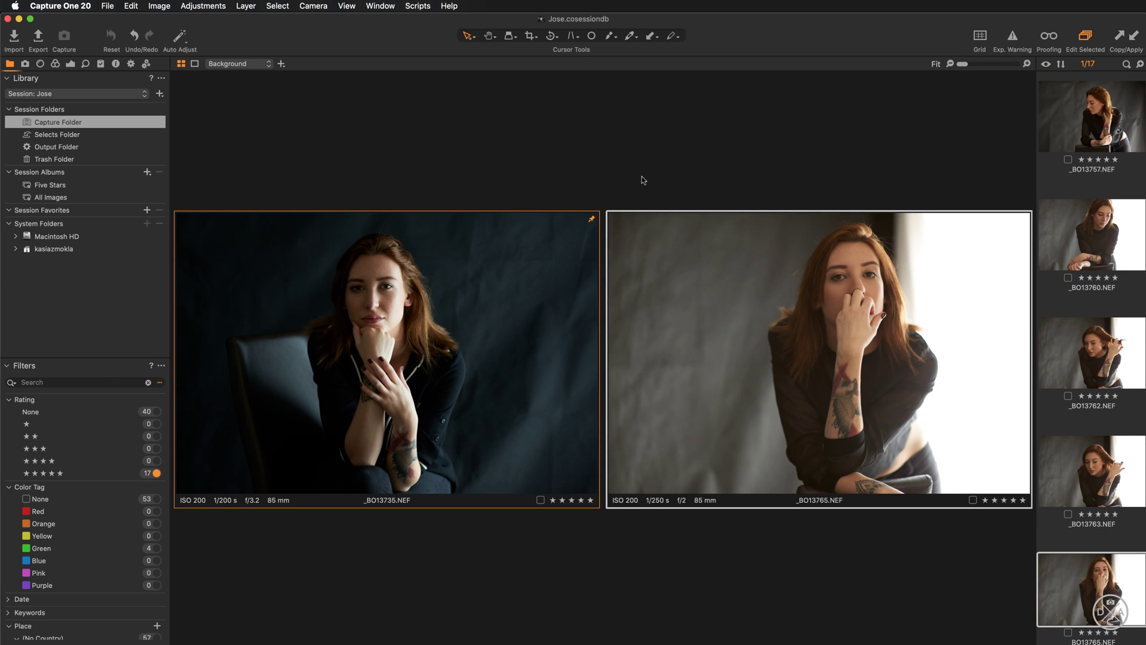
key("Down")
key("Down")
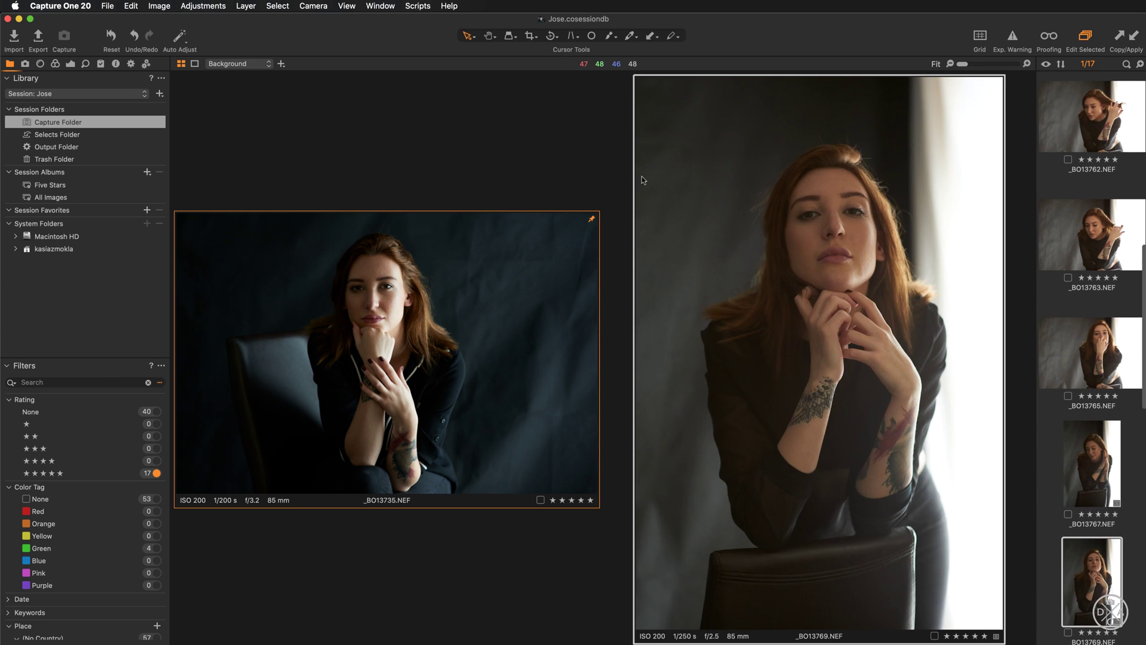
key("Up")
key("Up")
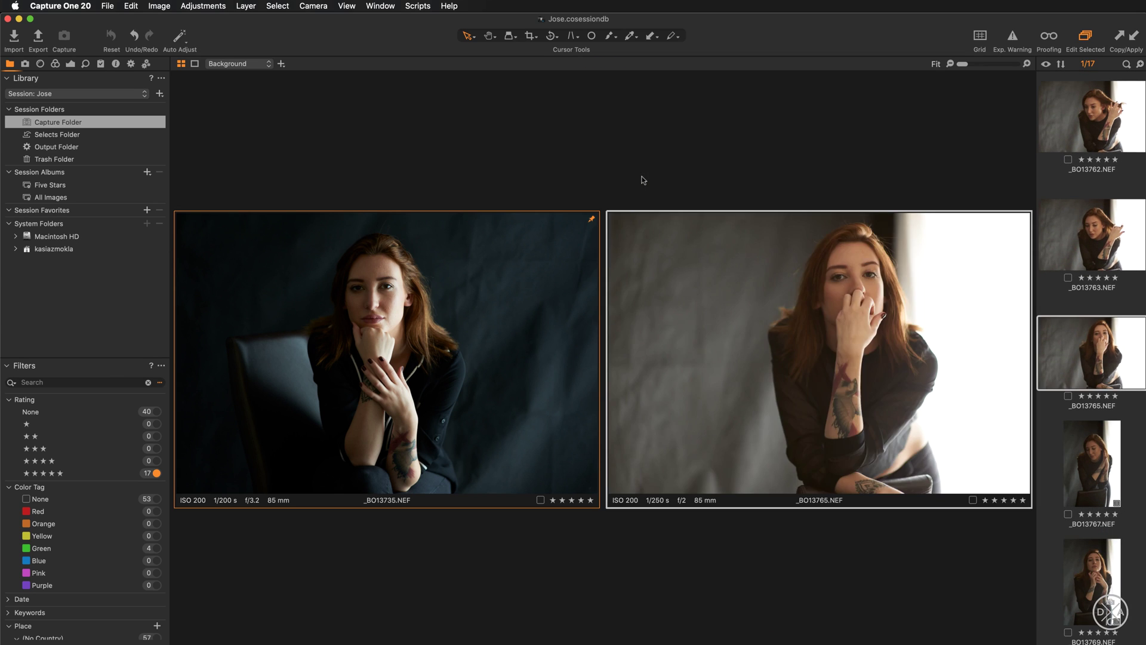
key("Up")
key("Up")
key("Up")
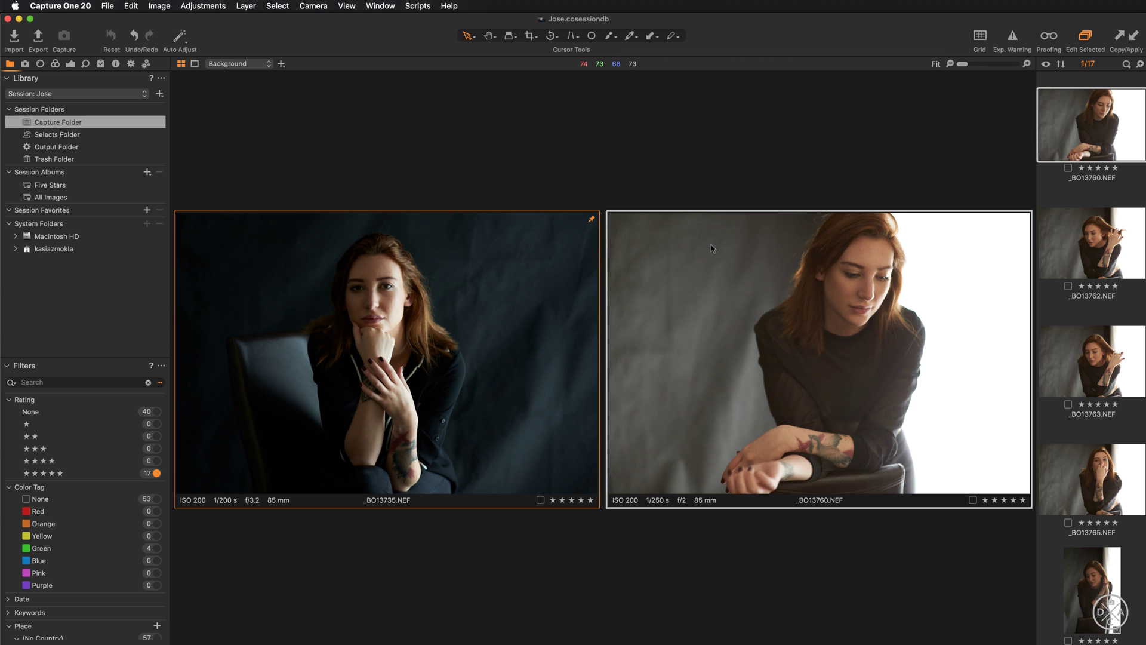
Step: Pin _BO13760 as the compare reference and make each side-by-side image active in turn
key("Down")
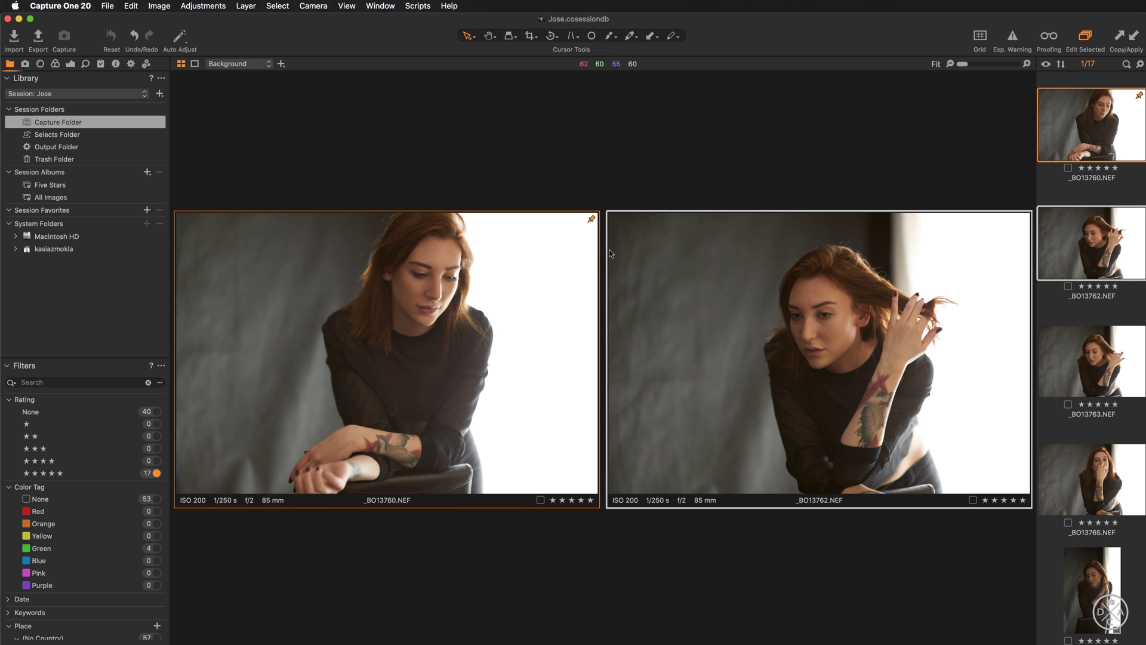
left_click(569, 261)
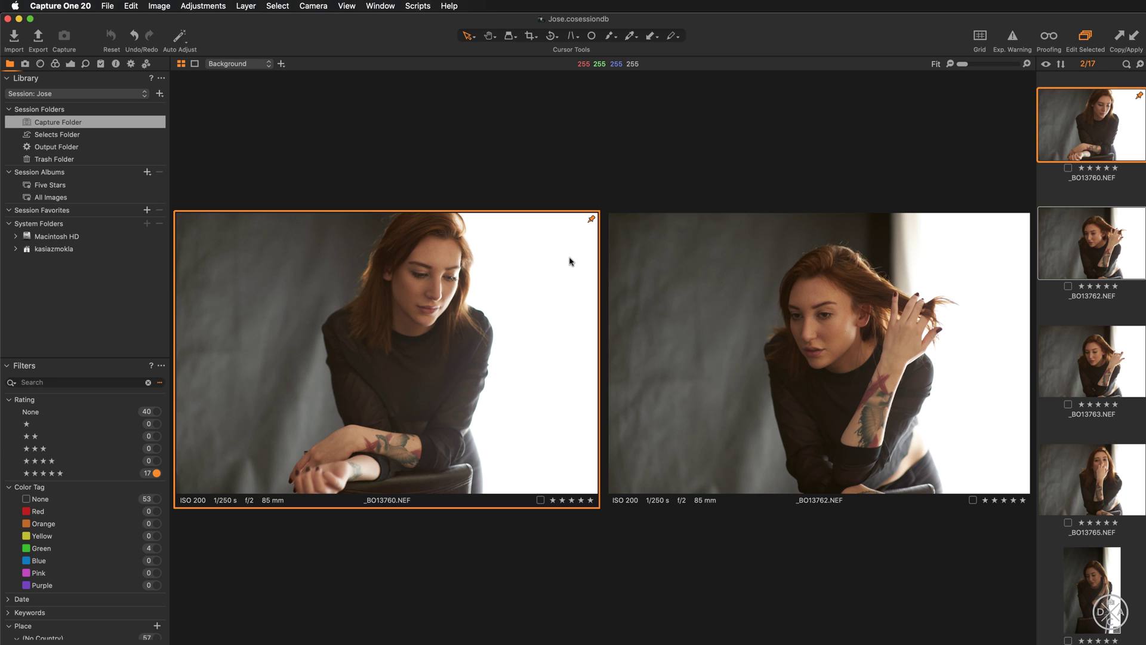
left_click(612, 265)
scroll(1075, 298, "down", 10)
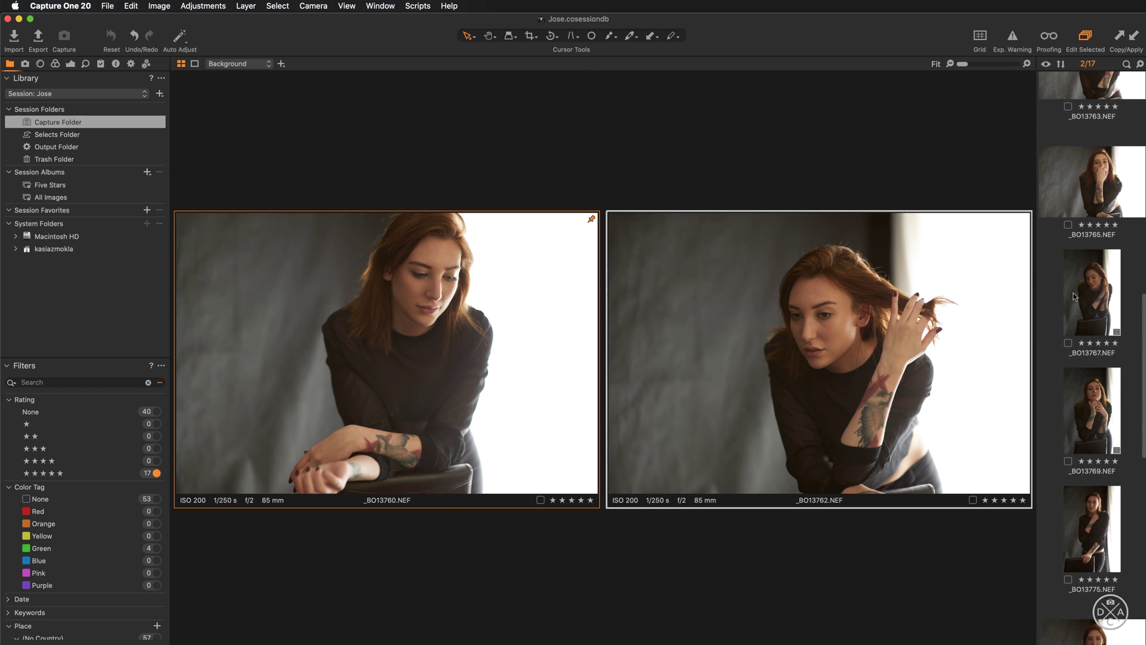
Step: Show _BO13775, _BO13781 and _BO13897 beside the reference, ending on _BO13780
left_click(1081, 344)
scroll(1086, 388, "down", 6)
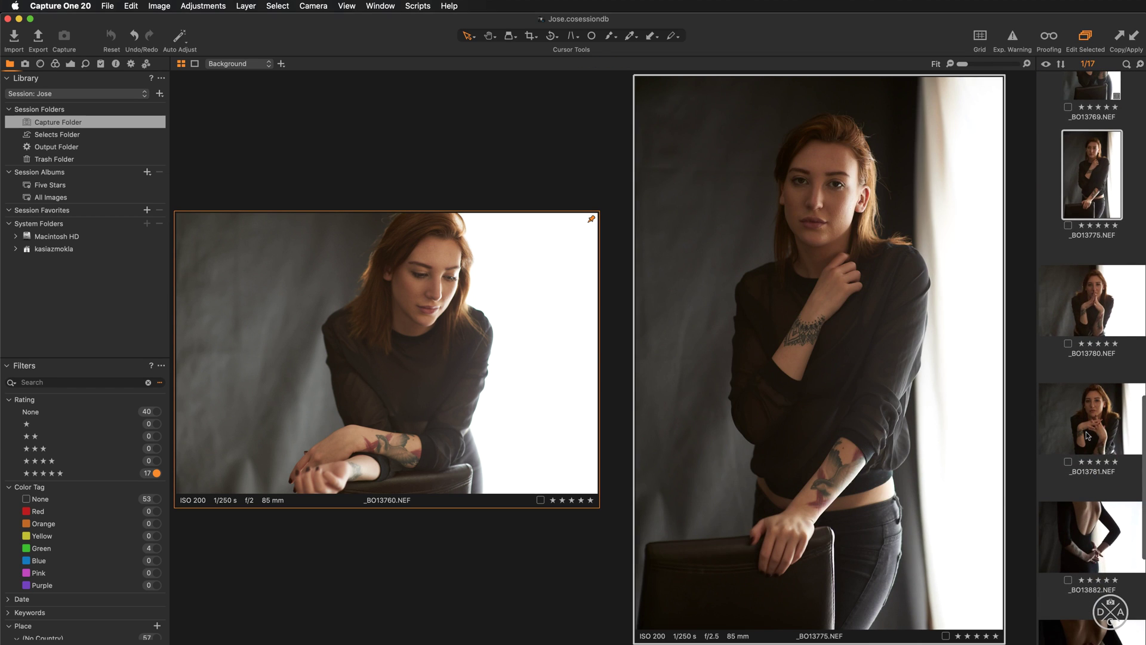
left_click(1087, 433)
scroll(1086, 432, "down", 8)
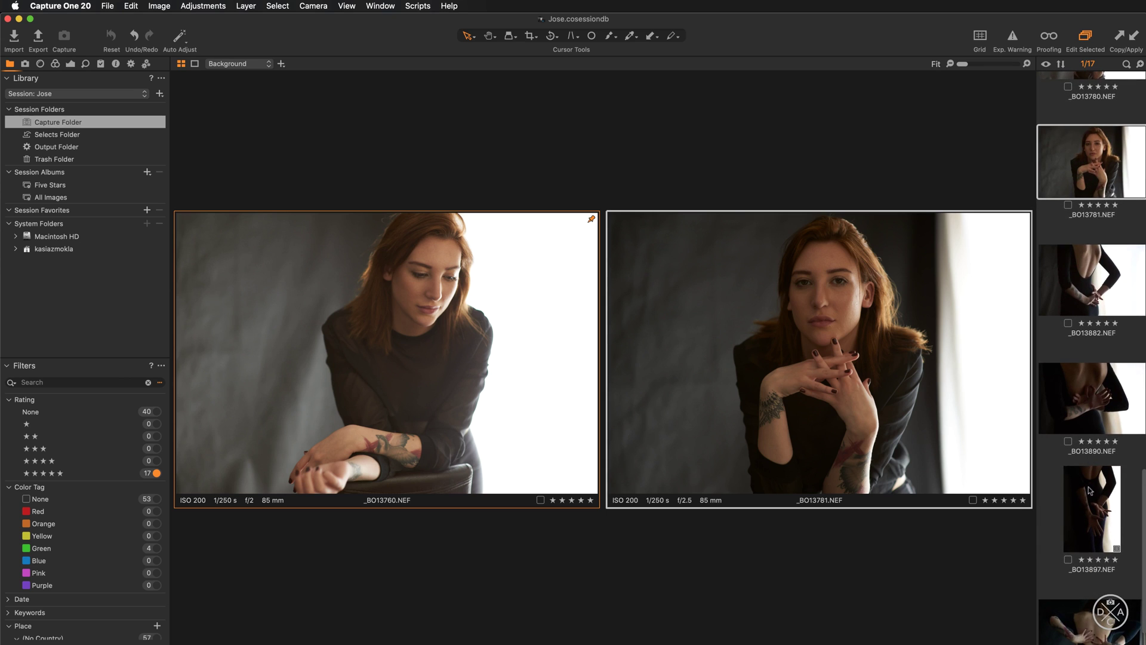
left_click(1086, 500)
scroll(1085, 500, "up", 5)
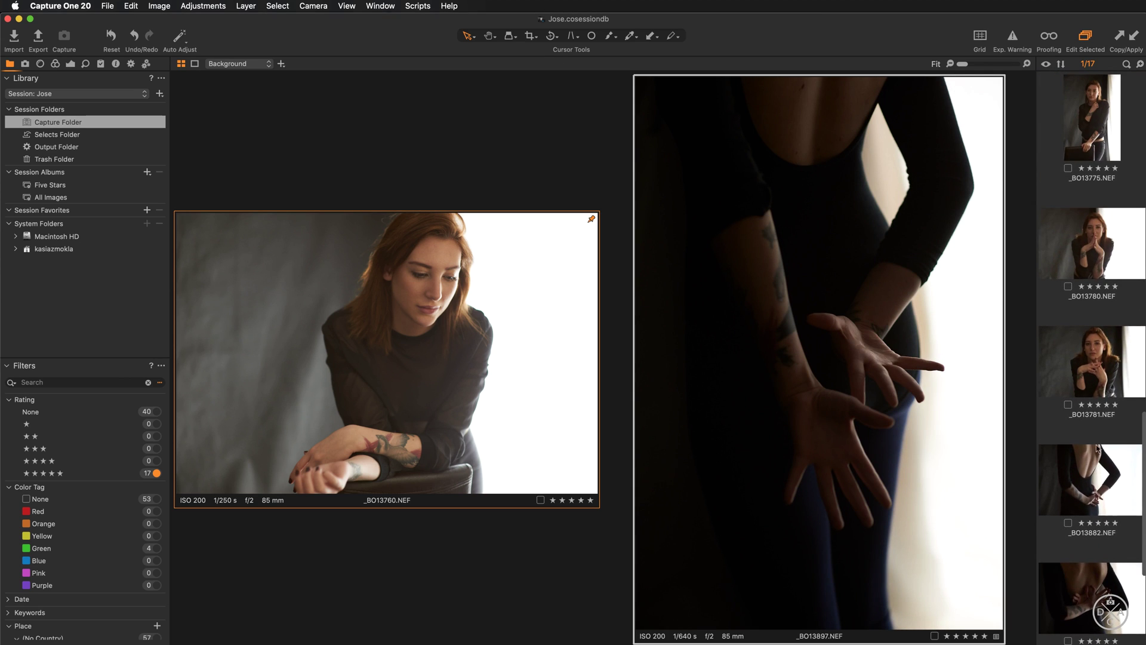
left_click(1101, 364)
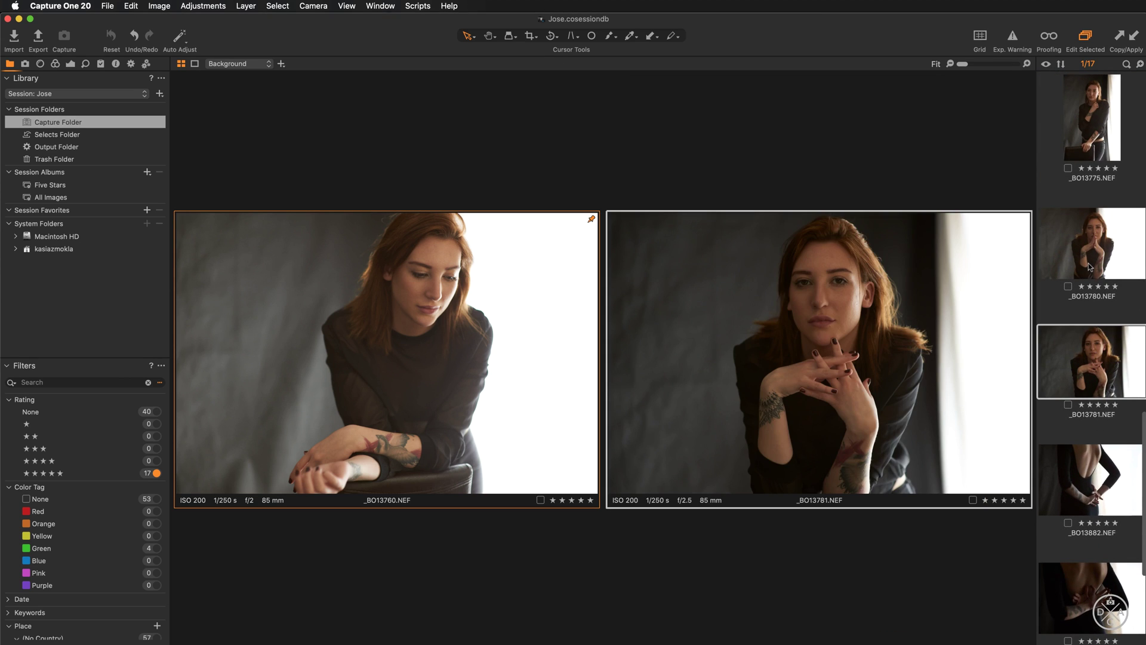
key("Up")
key("Up")
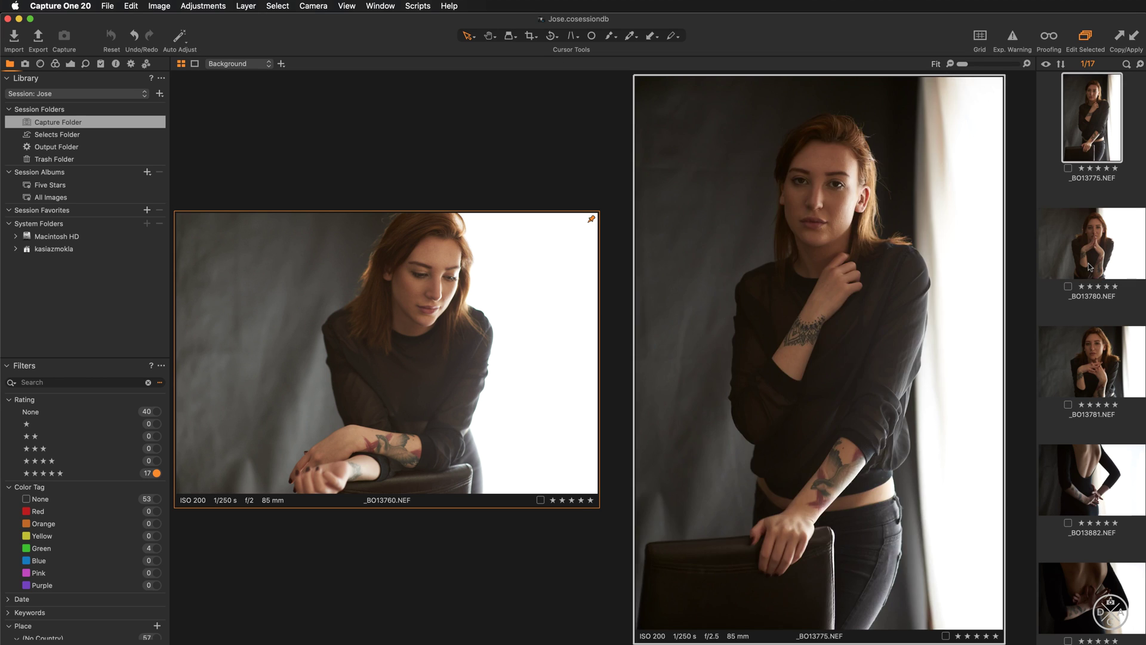
left_click(1090, 267)
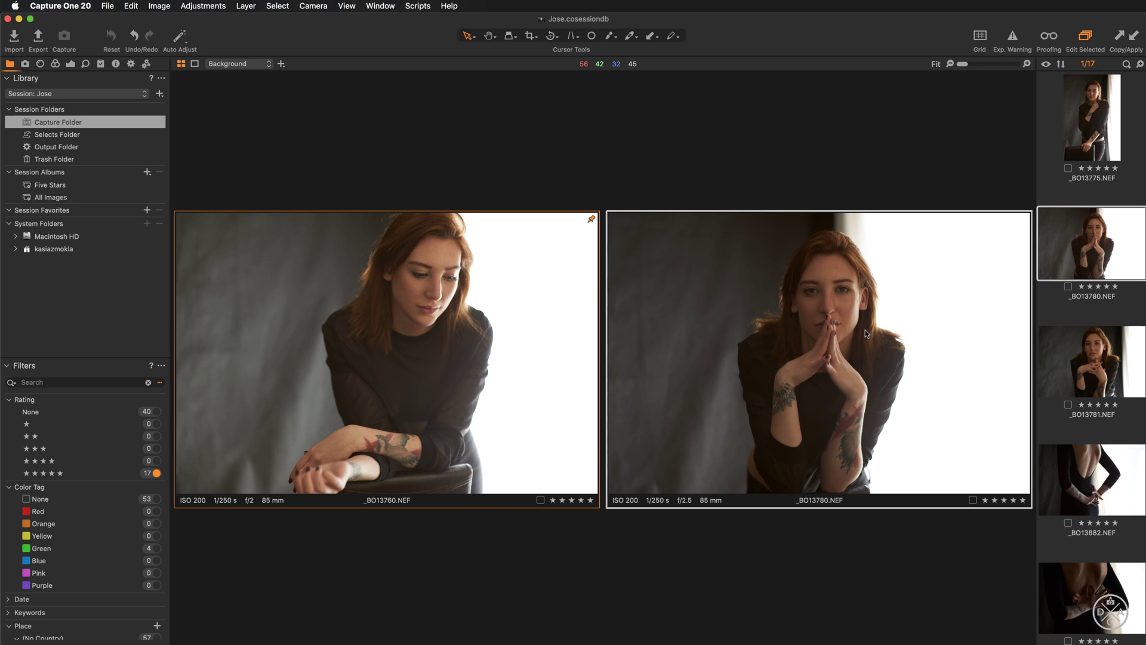
Step: Pin _BO13780 as the compare reference and step back through earlier portraits to _BO13735
key("shift+space")
key("Down")
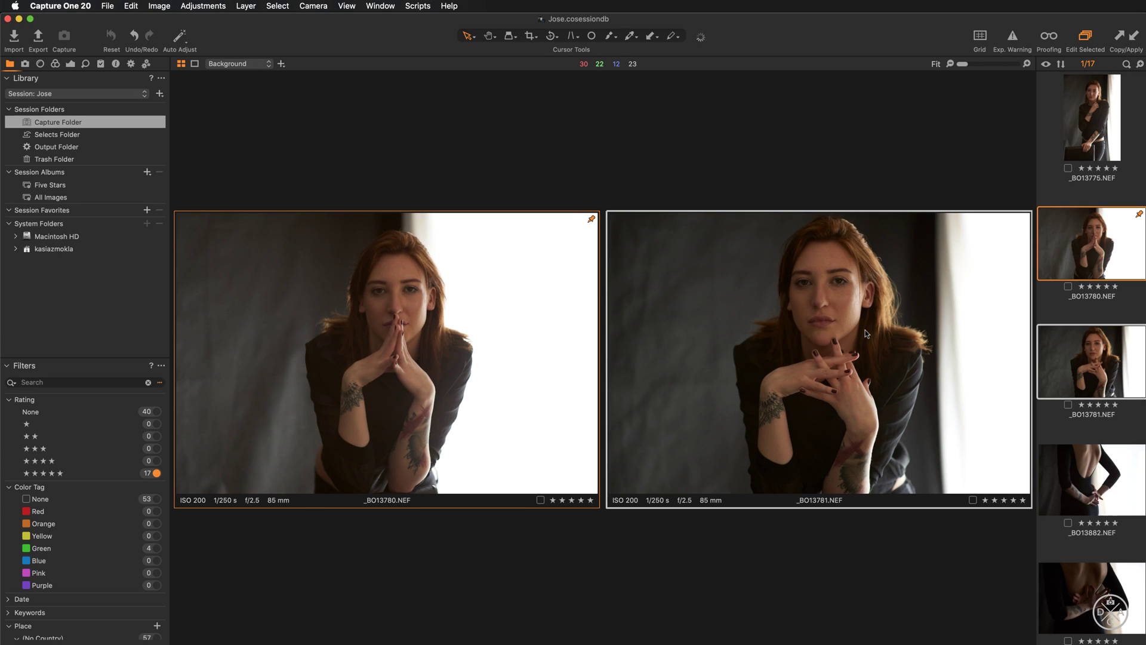
key("n")
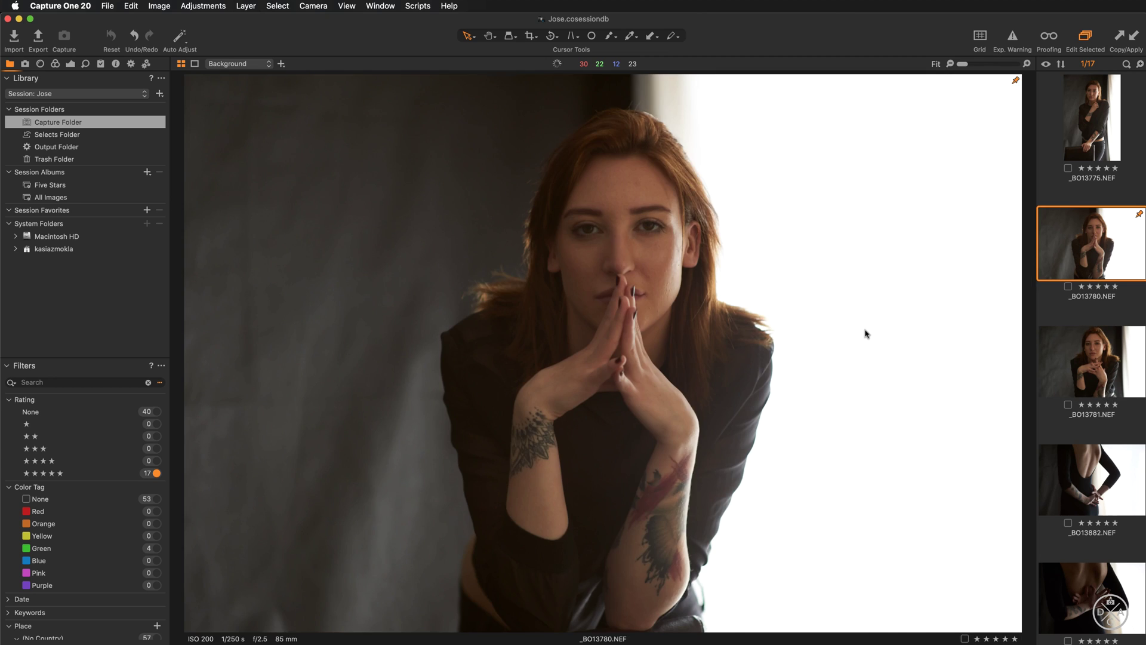
key("n")
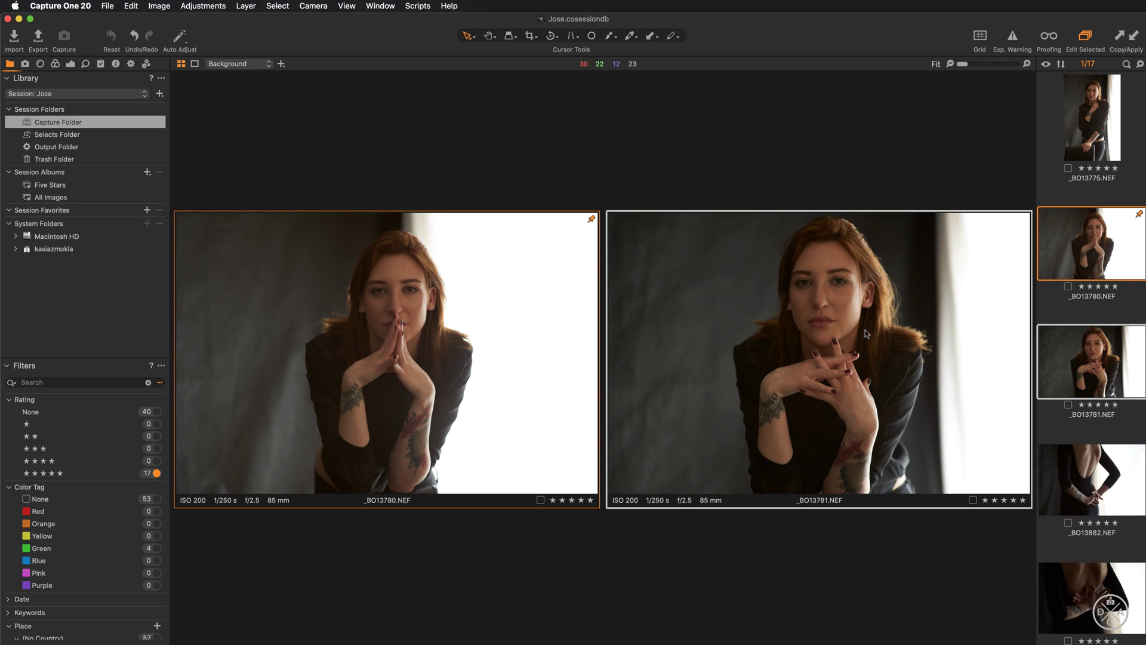
key("Up")
key("Up")
key("Up")
key("Up")
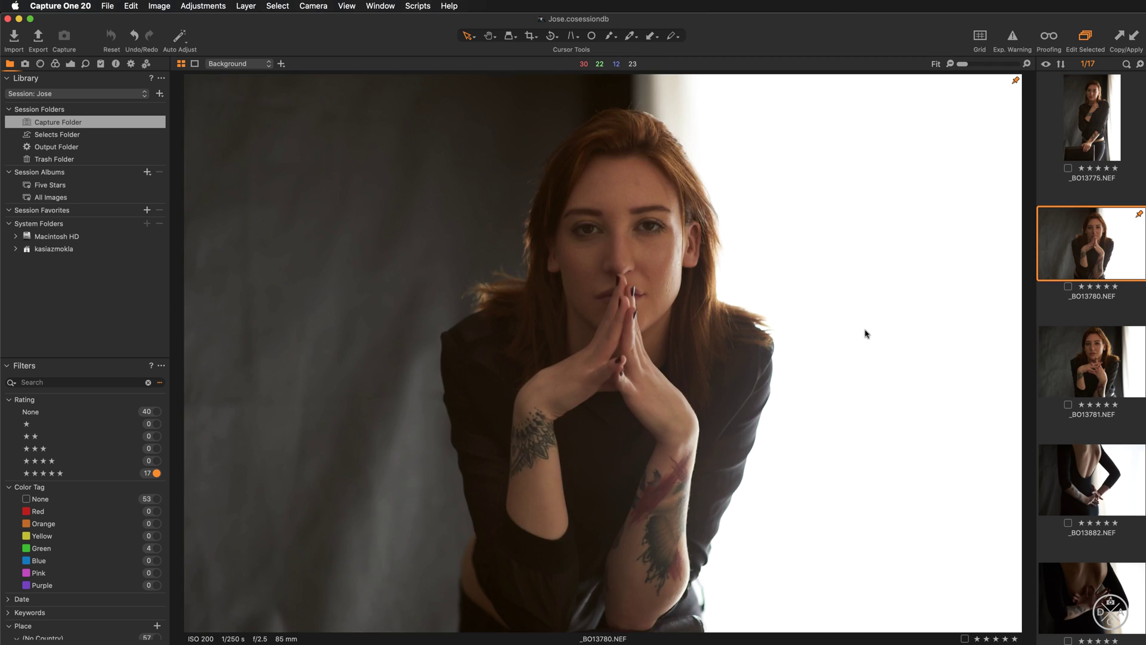
key("Up")
key("Up")
key("Up")
key("Up")
key("Up")
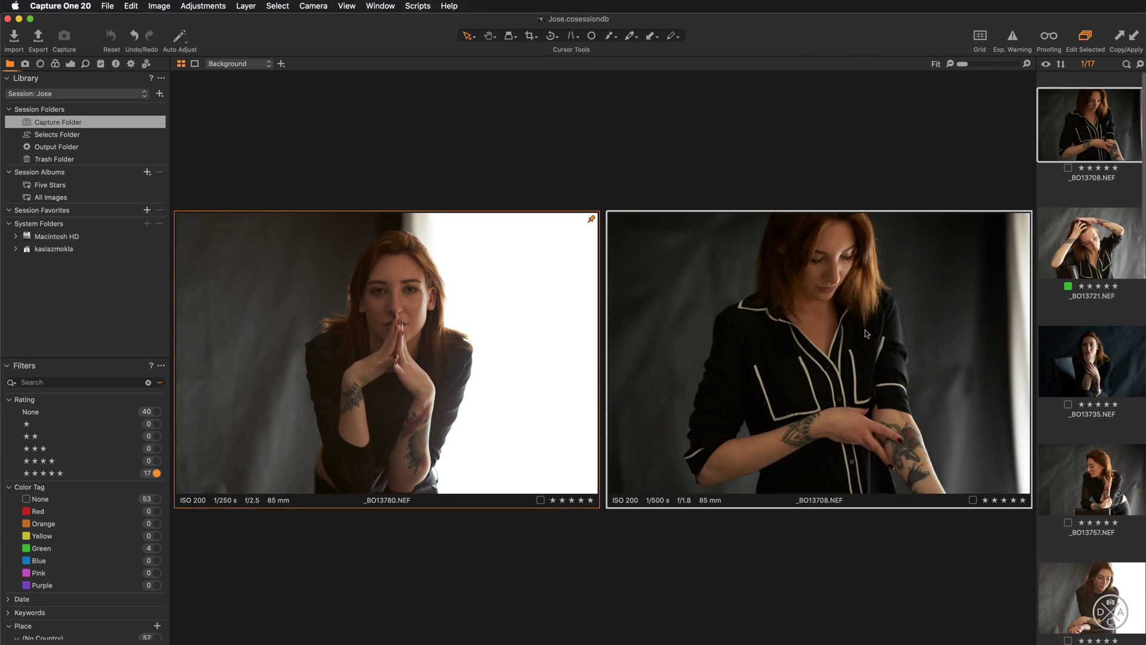
key("Down")
key("Down")
left_click(498, 425)
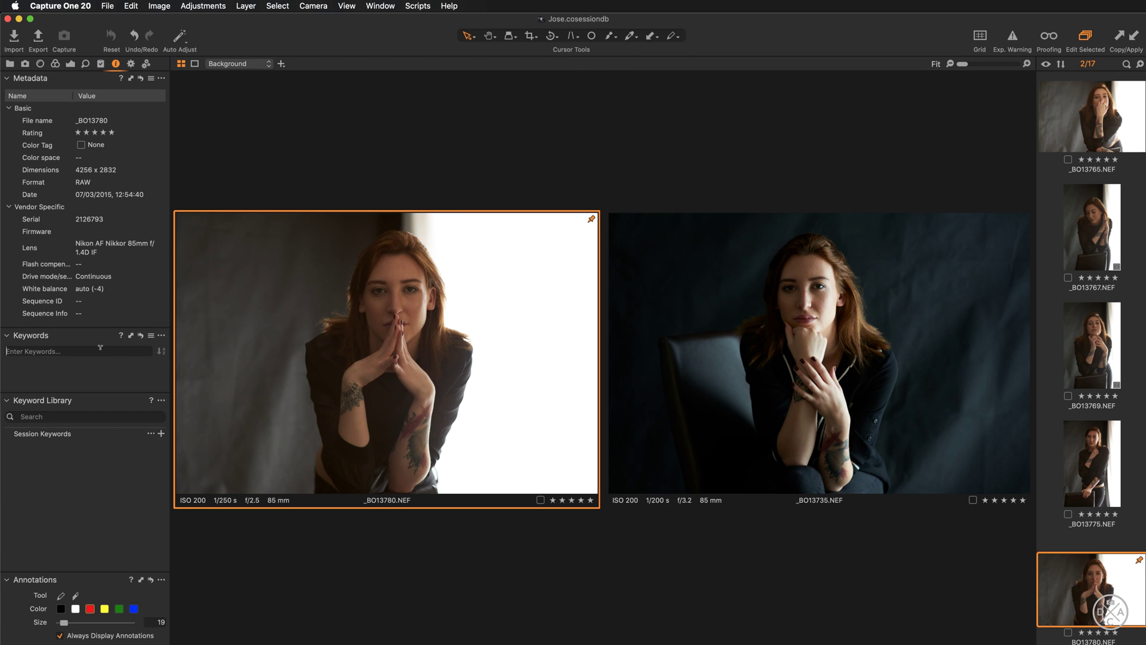
Step: Add the keyword 'pick' to _BO13780, then go back to the Library tool tab
type("pick")
key("Return")
left_click(10, 64)
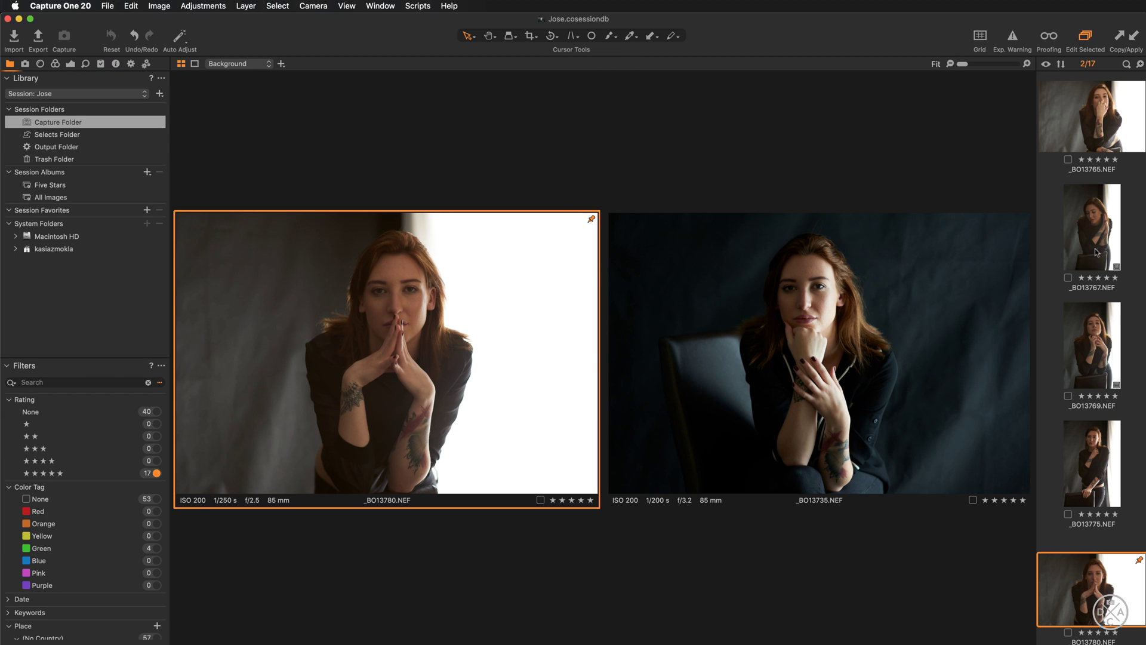
scroll(1096, 252, "up", 5)
scroll(1096, 251, "down", 4)
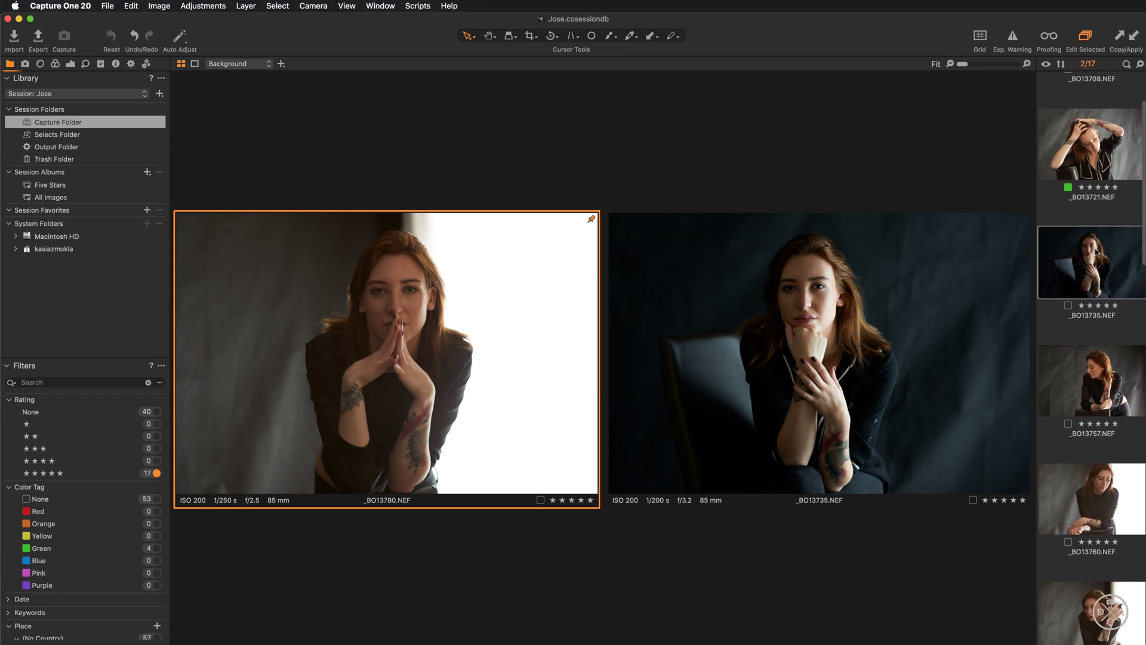
scroll(1096, 252, "down", 12)
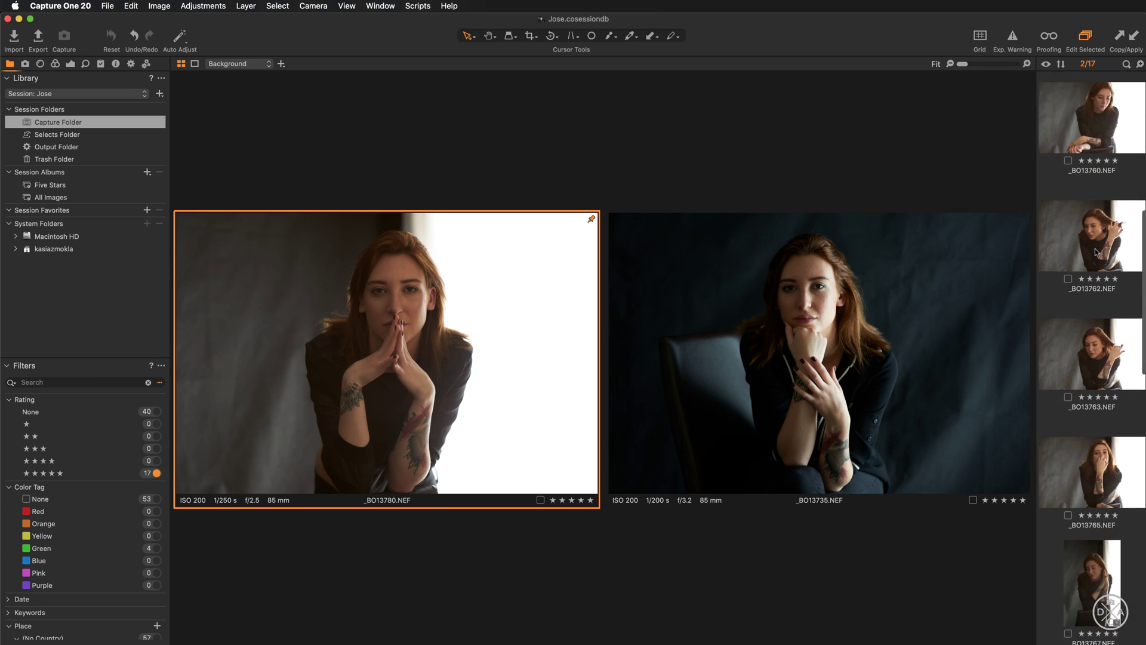
scroll(1096, 252, "down", 2)
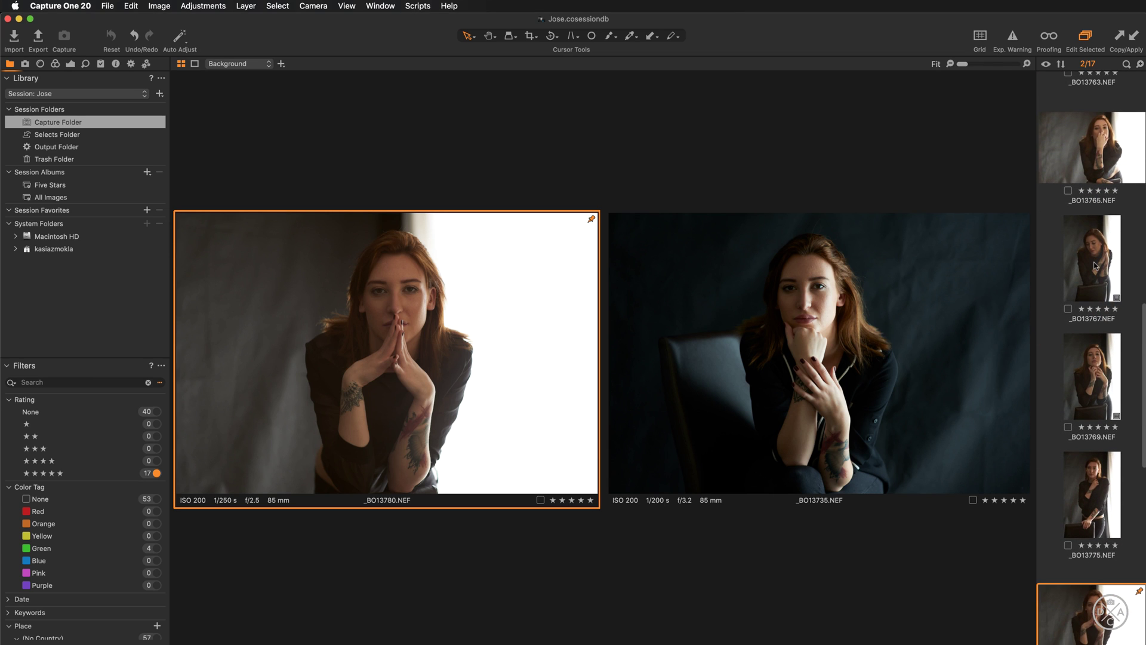
Step: Pin _BO13769 as the compare reference with _BO13775 shown beside it
left_click(1096, 265)
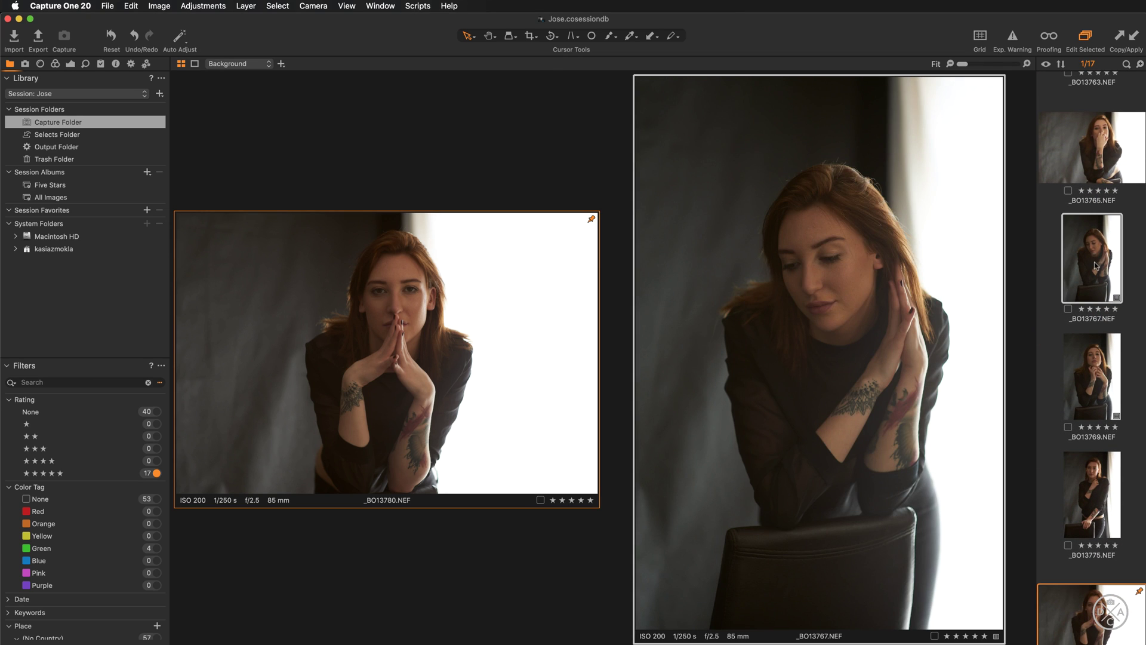
left_click(1088, 386)
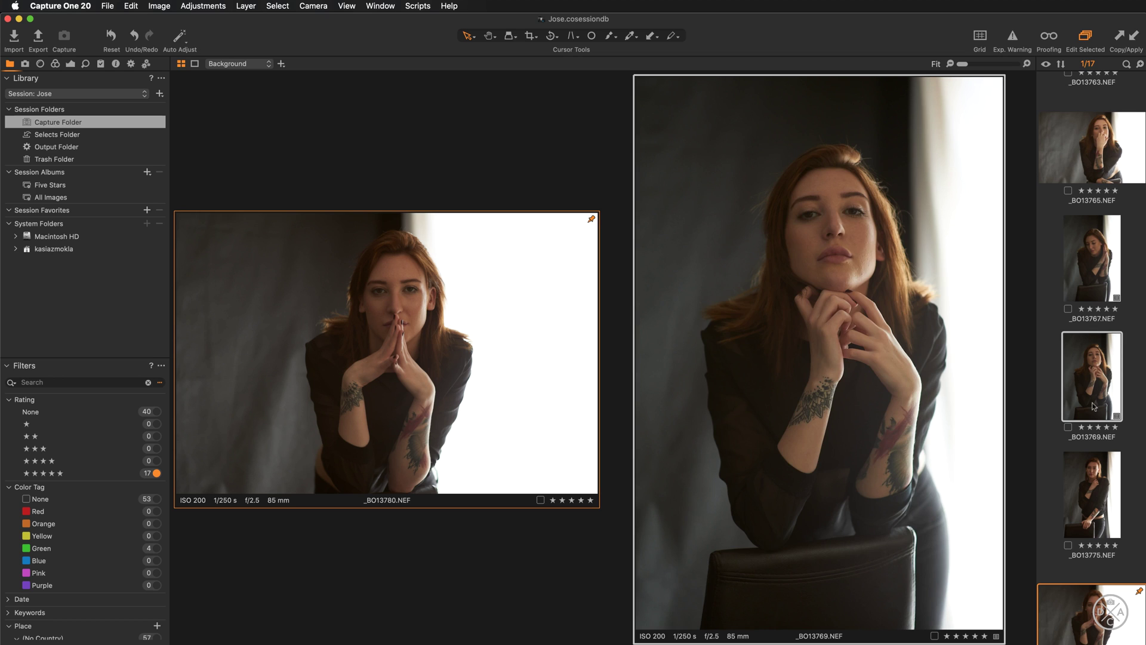
key("Down")
left_click(1108, 388)
key("shift+Return")
key("Down")
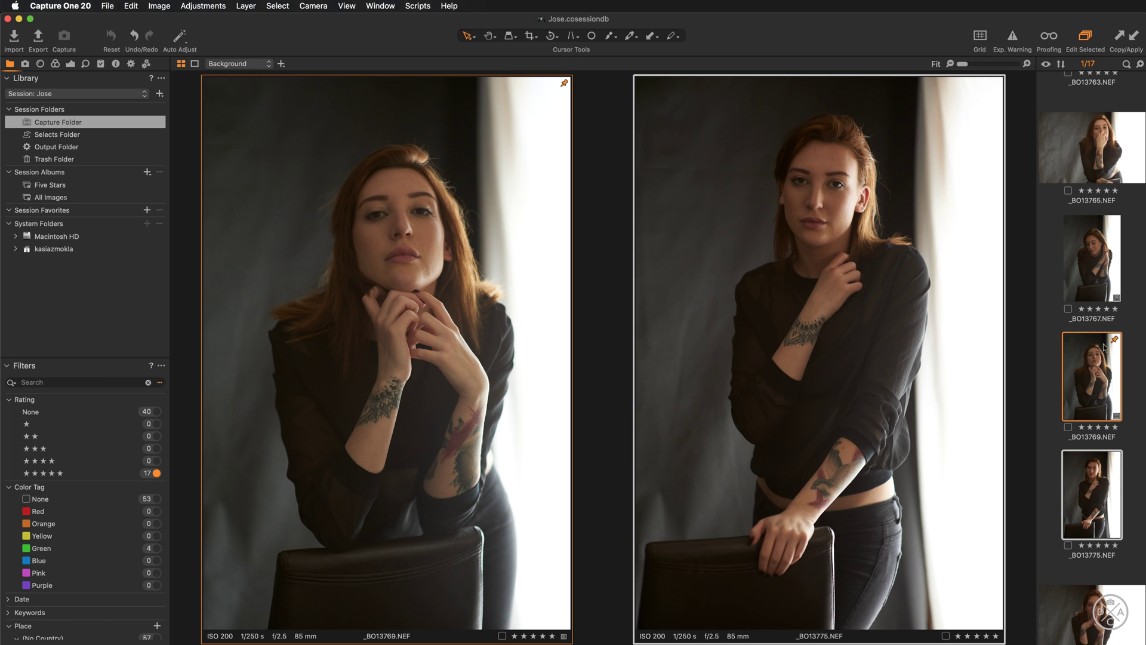
Step: Compare _BO13767, _BO13775 and _BO13780 against _BO13769, zooming to 67% and panning
scroll(1098, 258, "up", 10)
scroll(1097, 258, "down", 8)
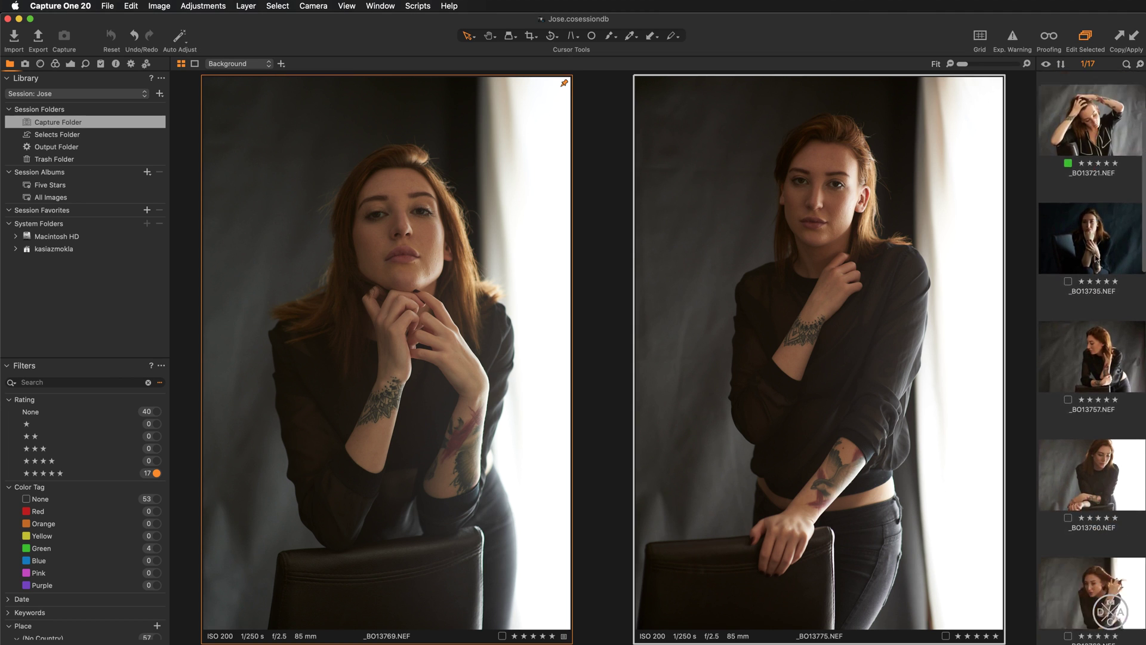
scroll(1097, 258, "down", 3)
left_click(1091, 295)
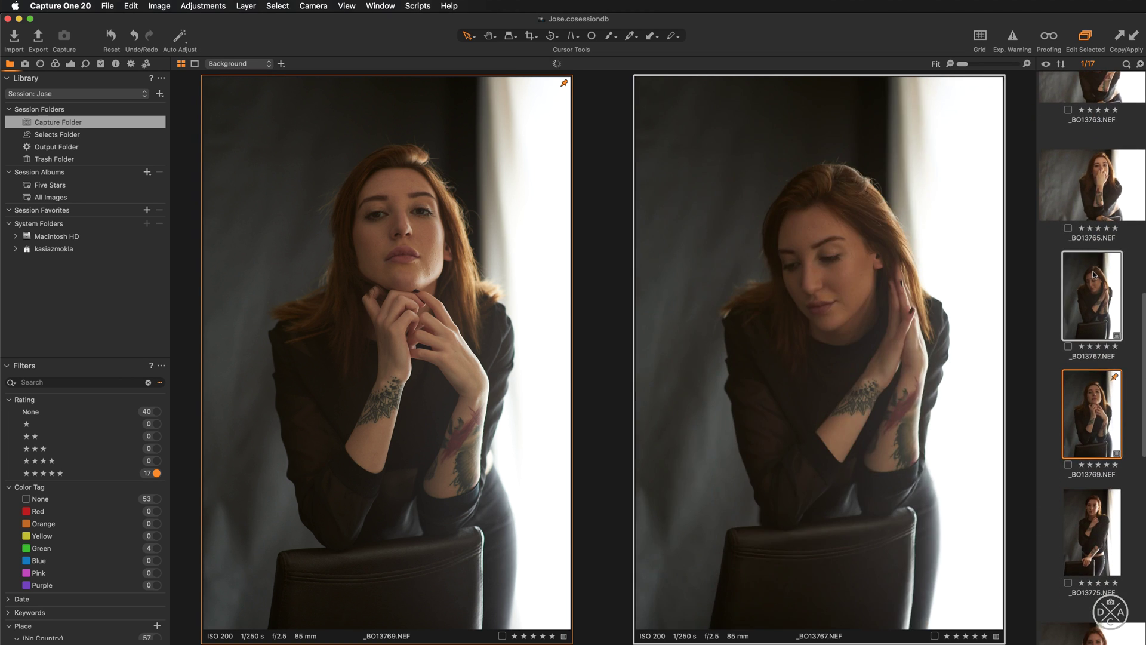
left_click(1085, 541)
scroll(1084, 537, "down", 5)
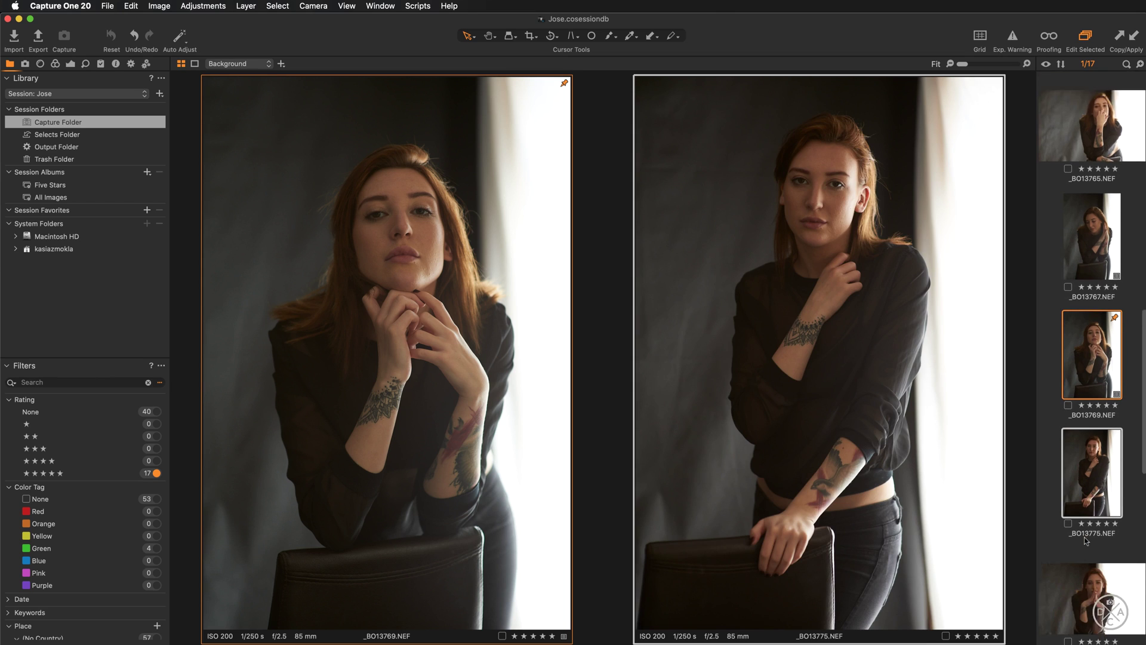
left_click(1085, 384)
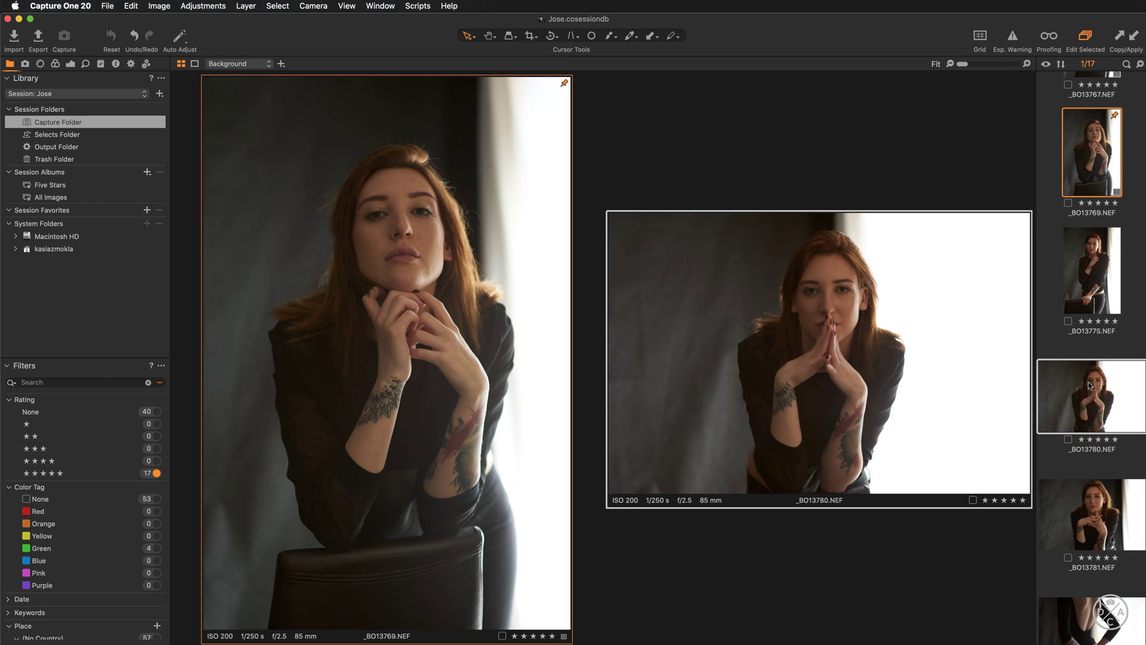
scroll(859, 382, "up", 5)
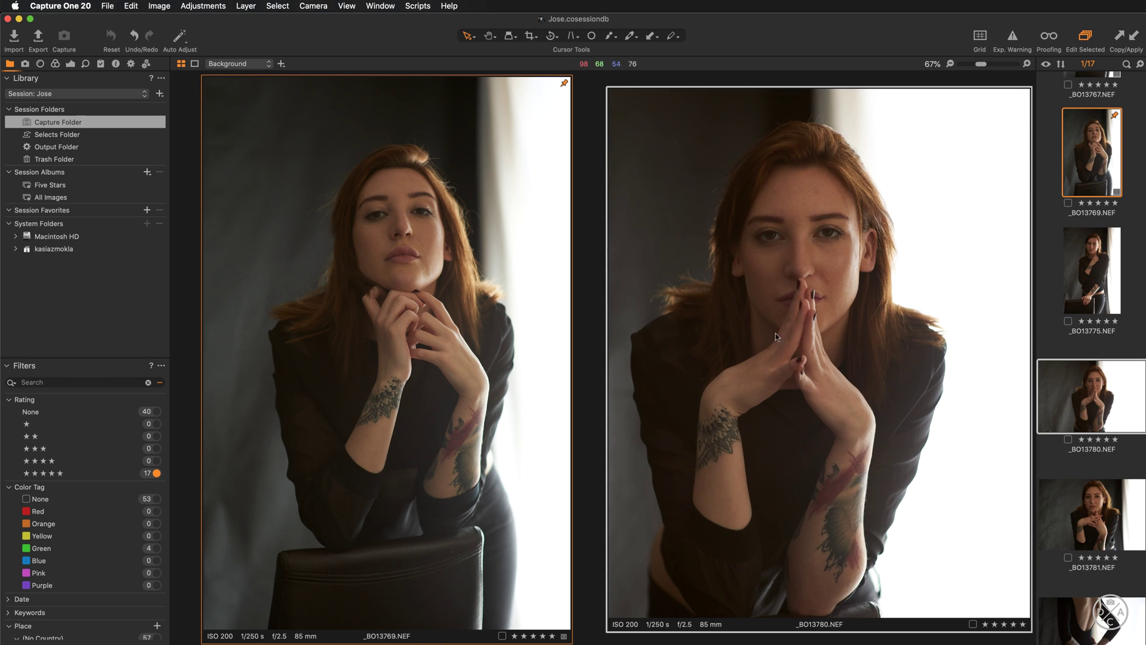
left_click_drag(767, 322, 800, 322)
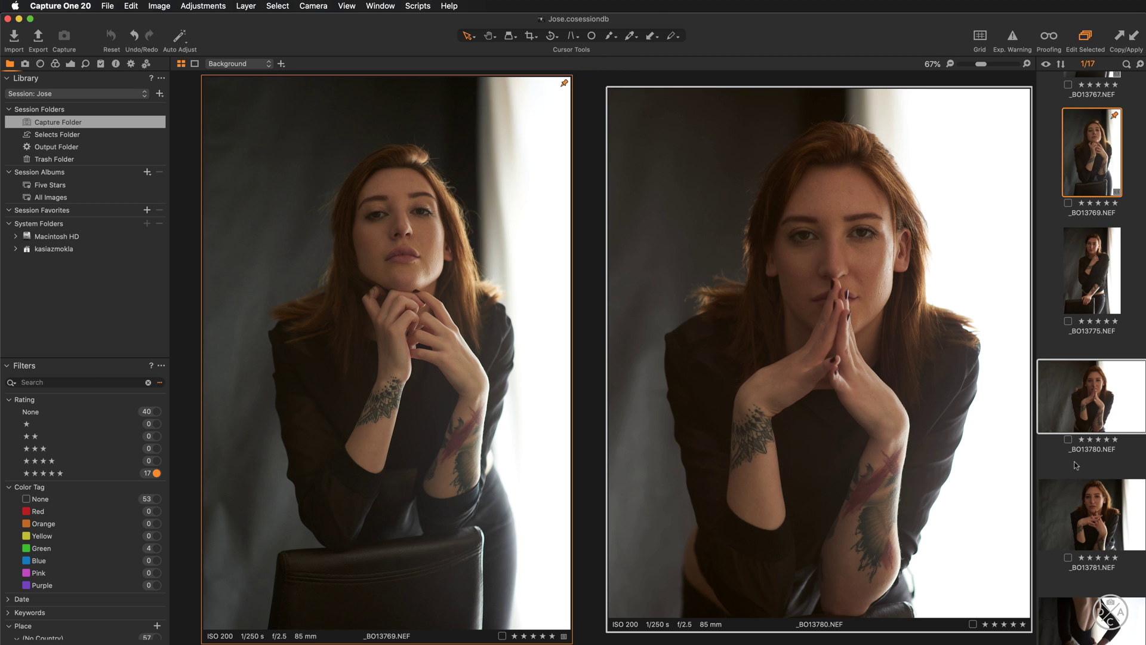
scroll(1081, 447, "down", 1)
scroll(1080, 443, "up", 2)
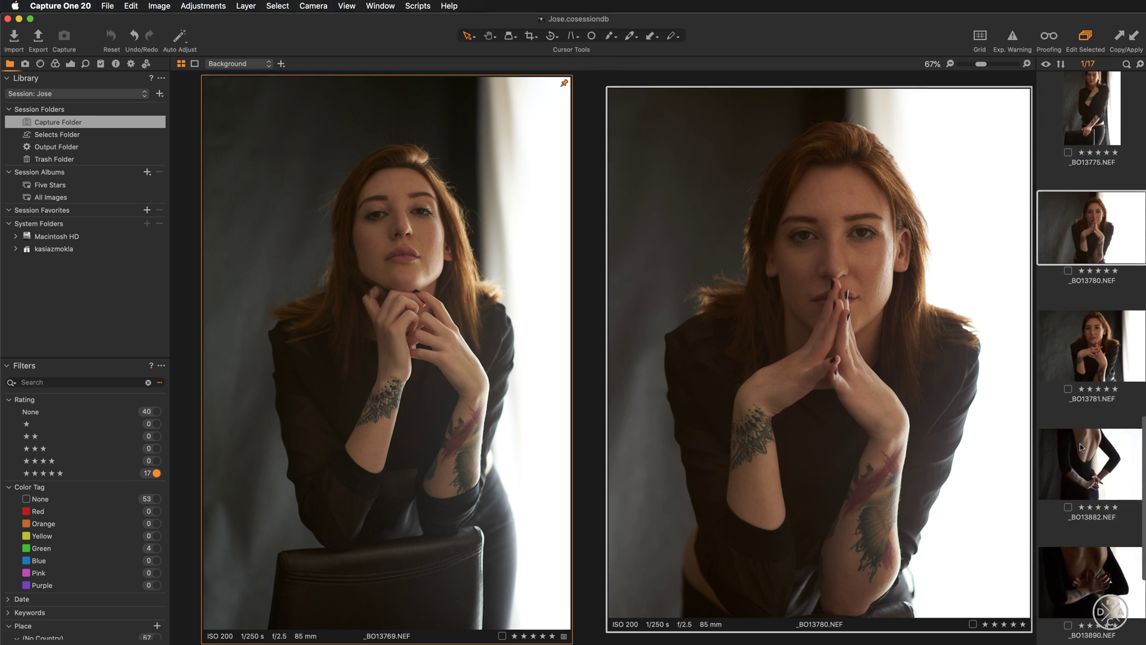
left_click(1087, 327)
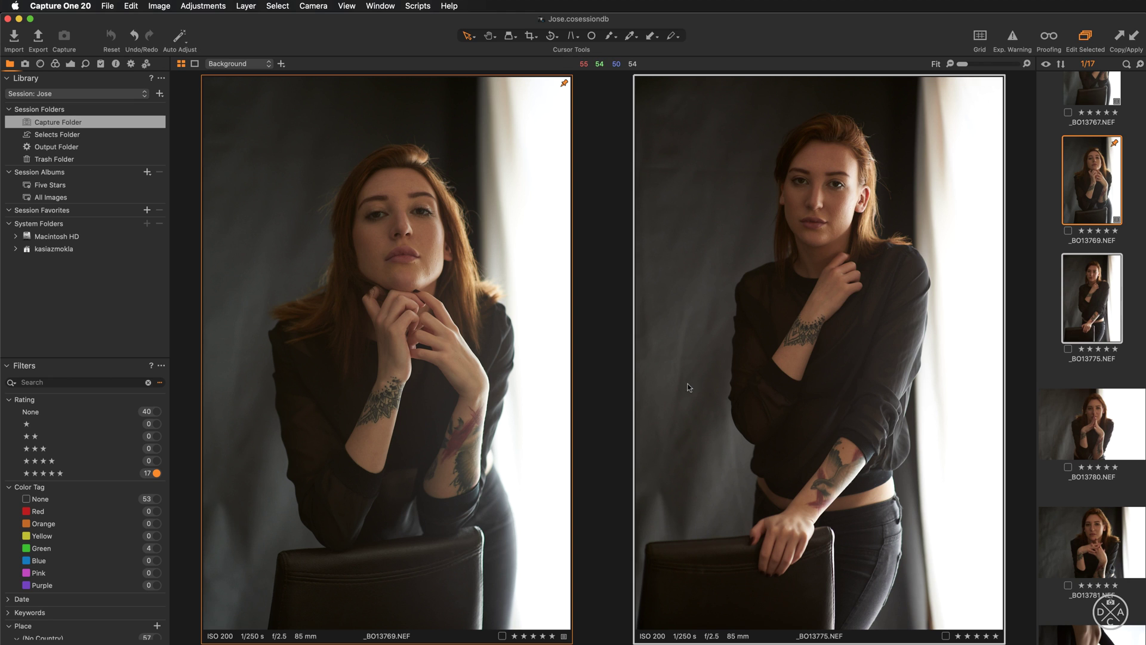
scroll(718, 395, "up", 5)
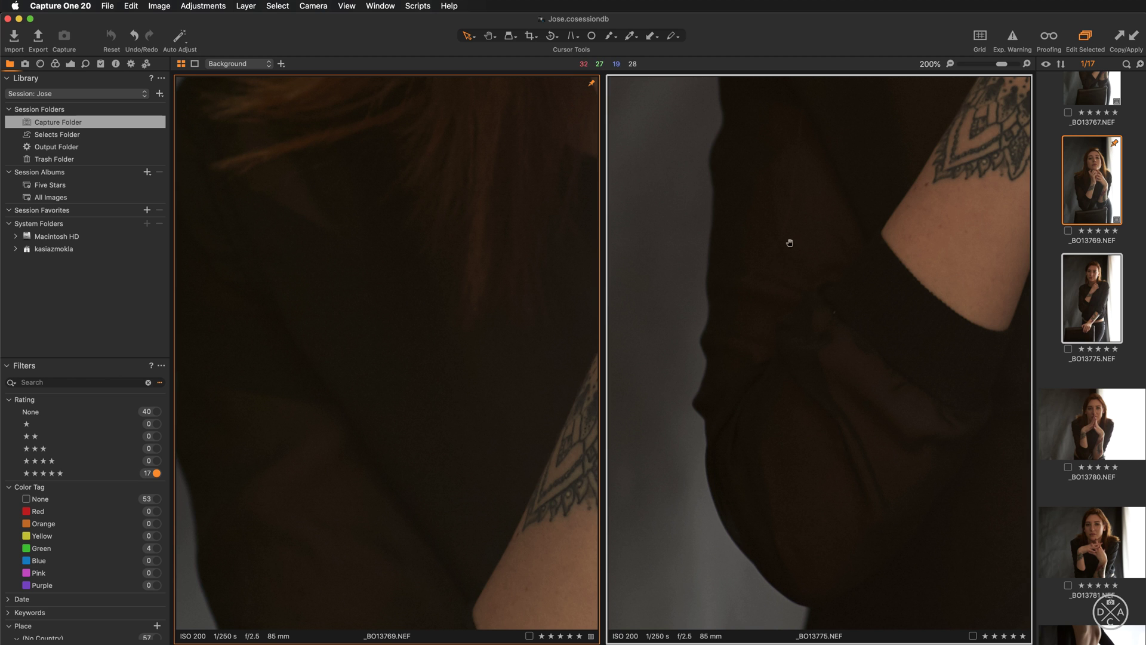
left_click_drag(821, 159, 768, 384)
left_click_drag(848, 231, 770, 371)
left_click_drag(782, 120, 745, 263)
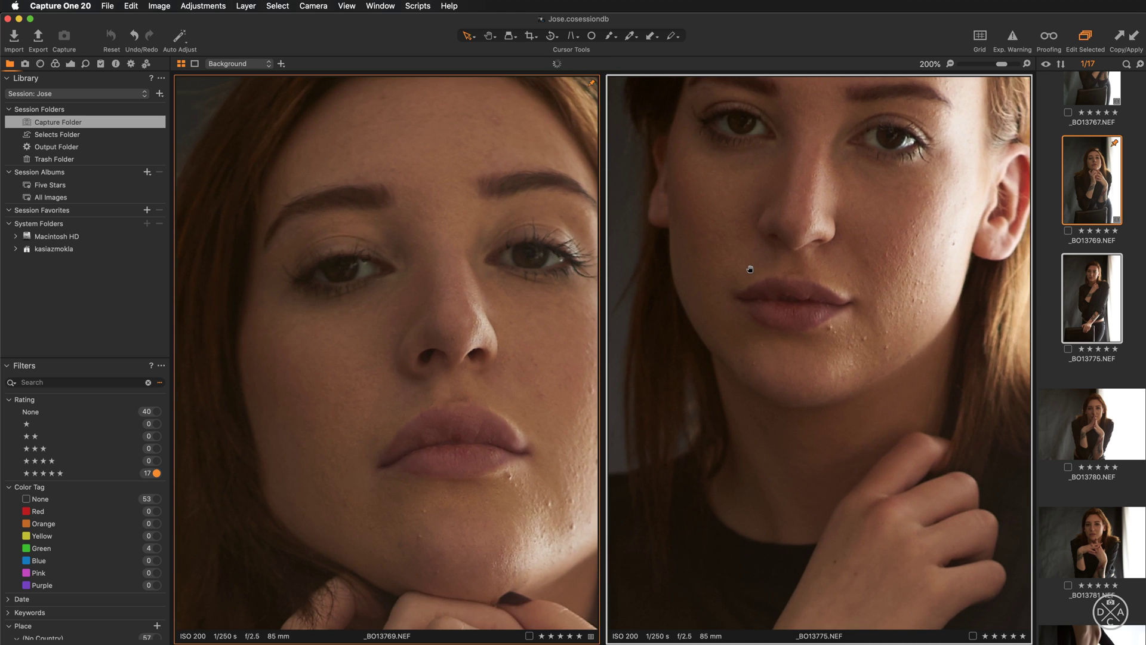
scroll(744, 263, "up", 2)
scroll(750, 269, "down", 5)
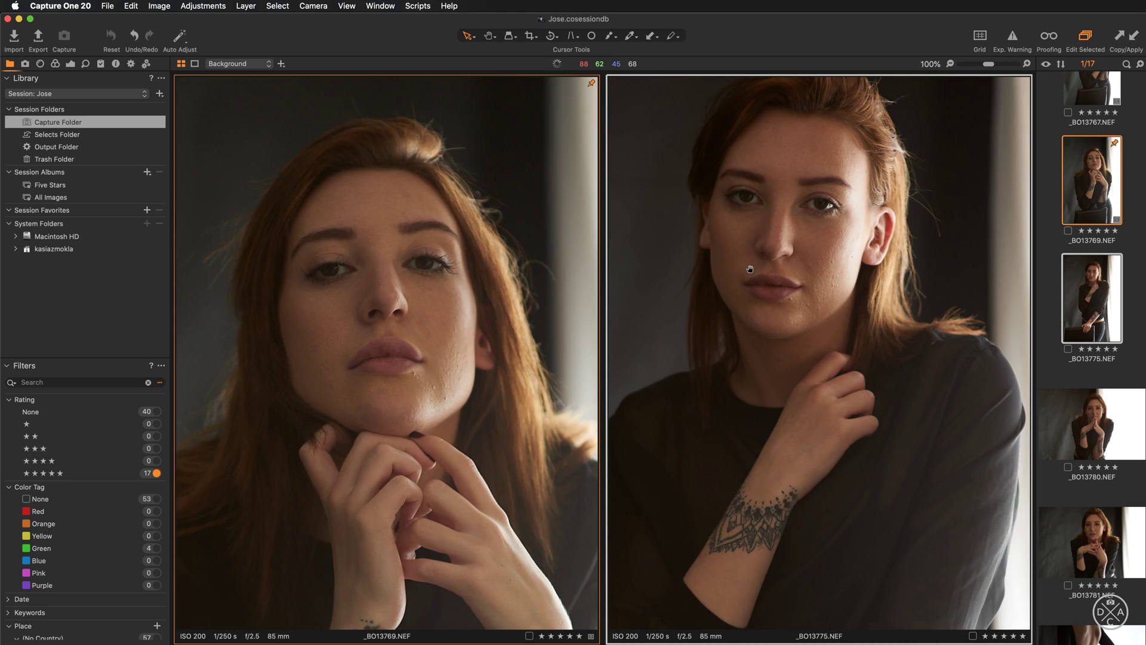
scroll(751, 271, "up", 4)
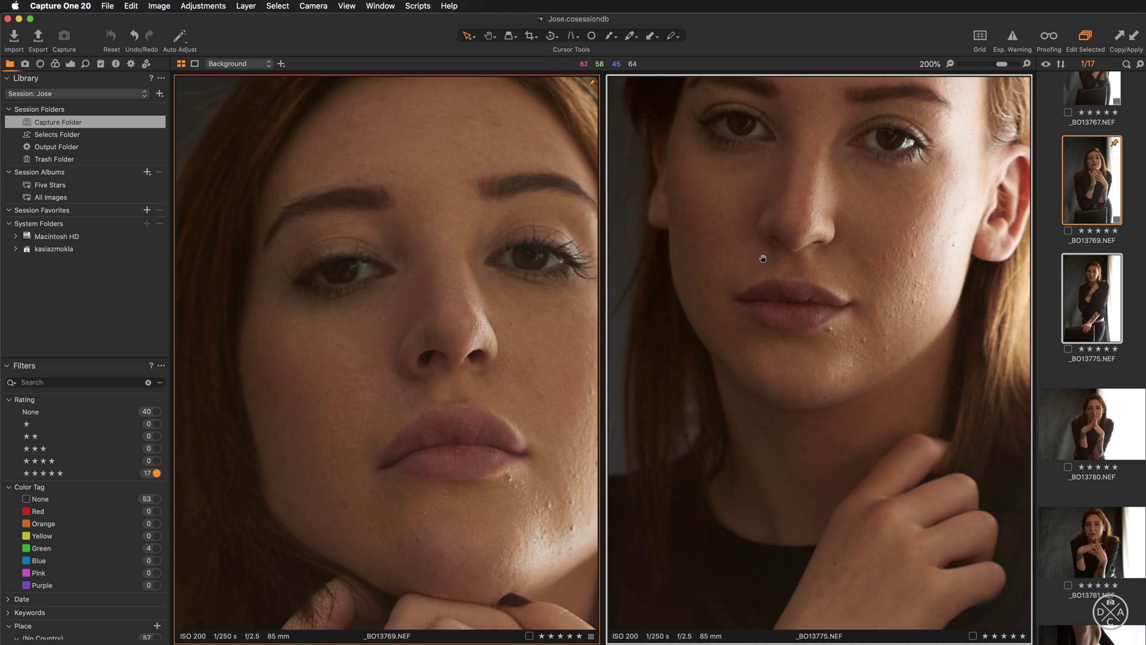
left_click_drag(761, 203, 803, 326)
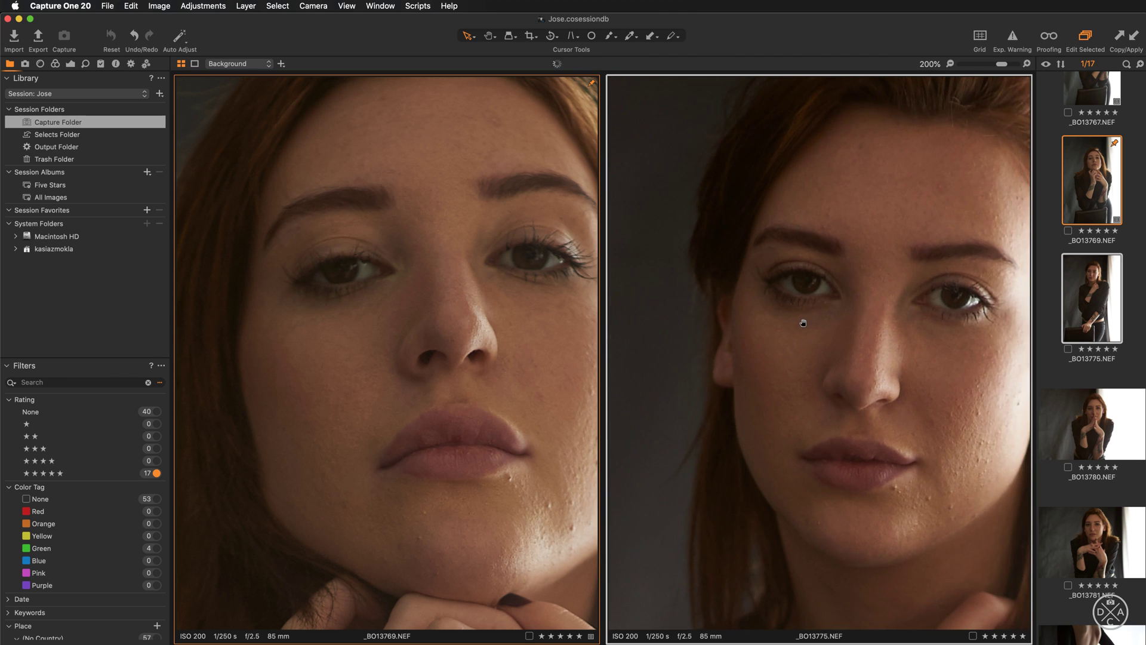
left_click_drag(512, 337, 485, 340)
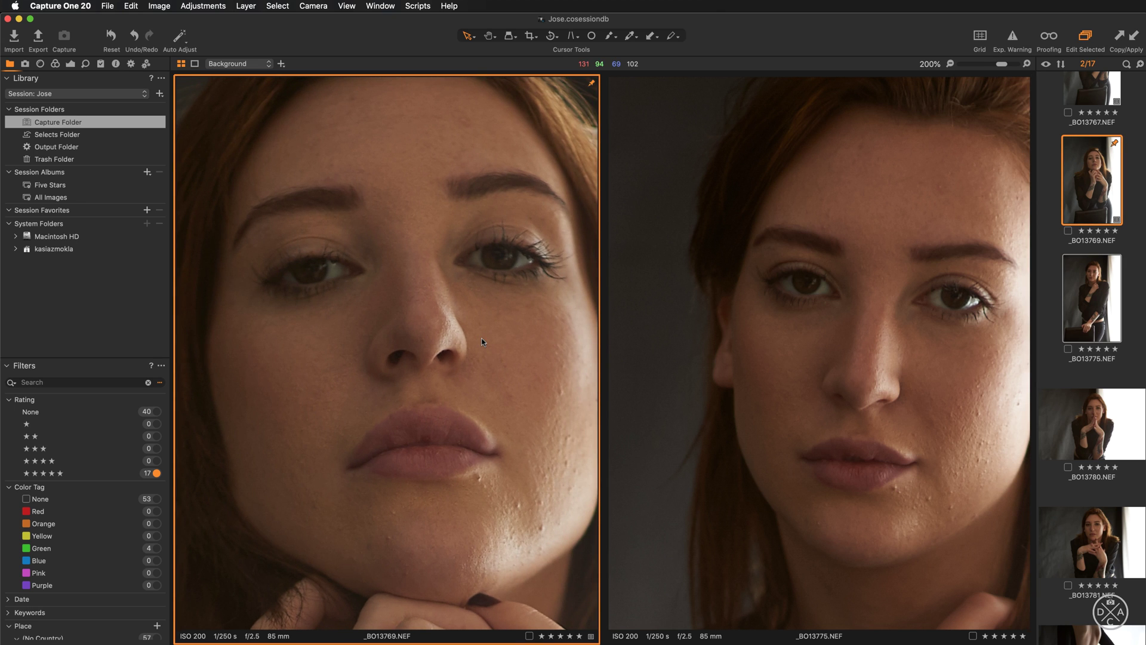
key("super+minus")
left_click_drag(498, 351, 460, 334)
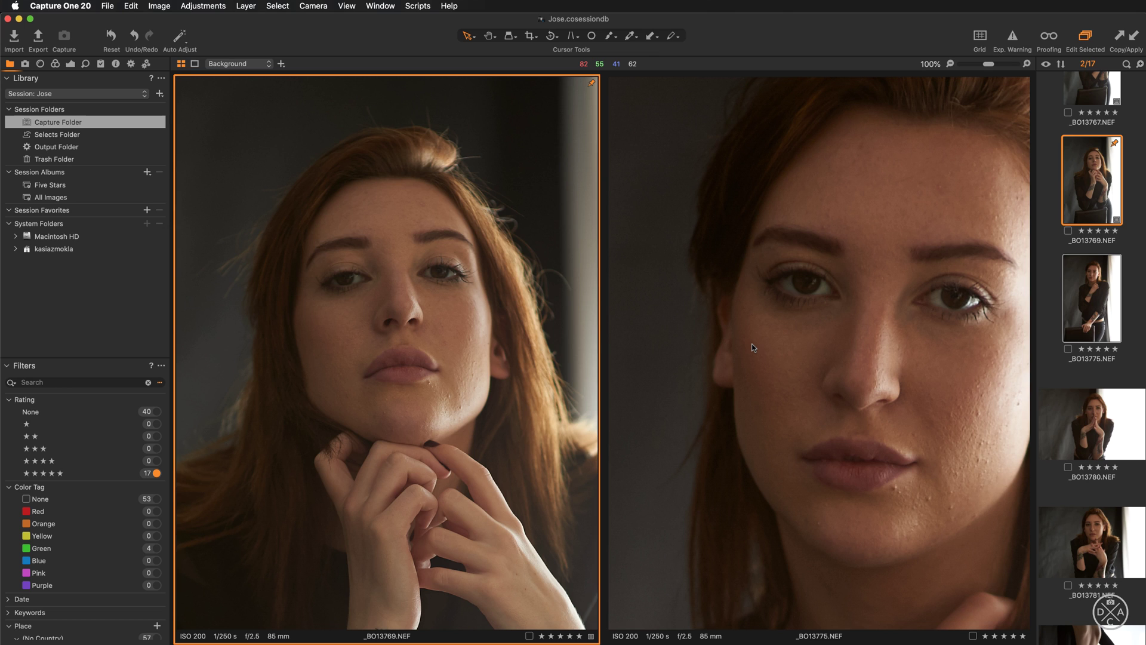
Step: Clear the compare reference with Image > Clear Compare
left_click(159, 7)
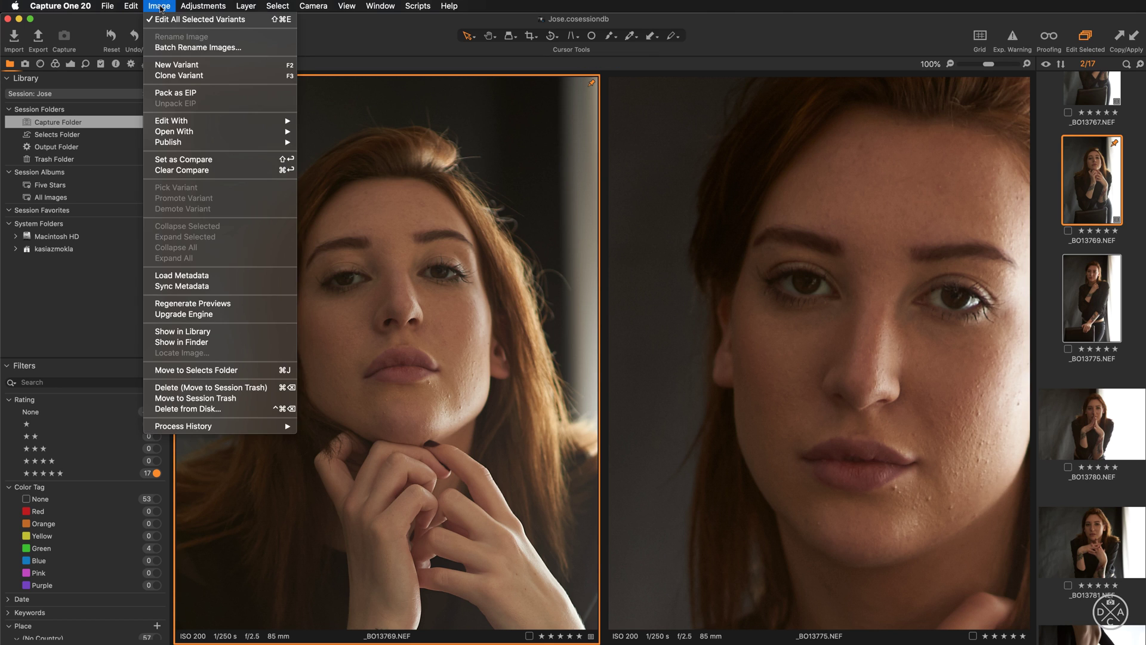
left_click(227, 171)
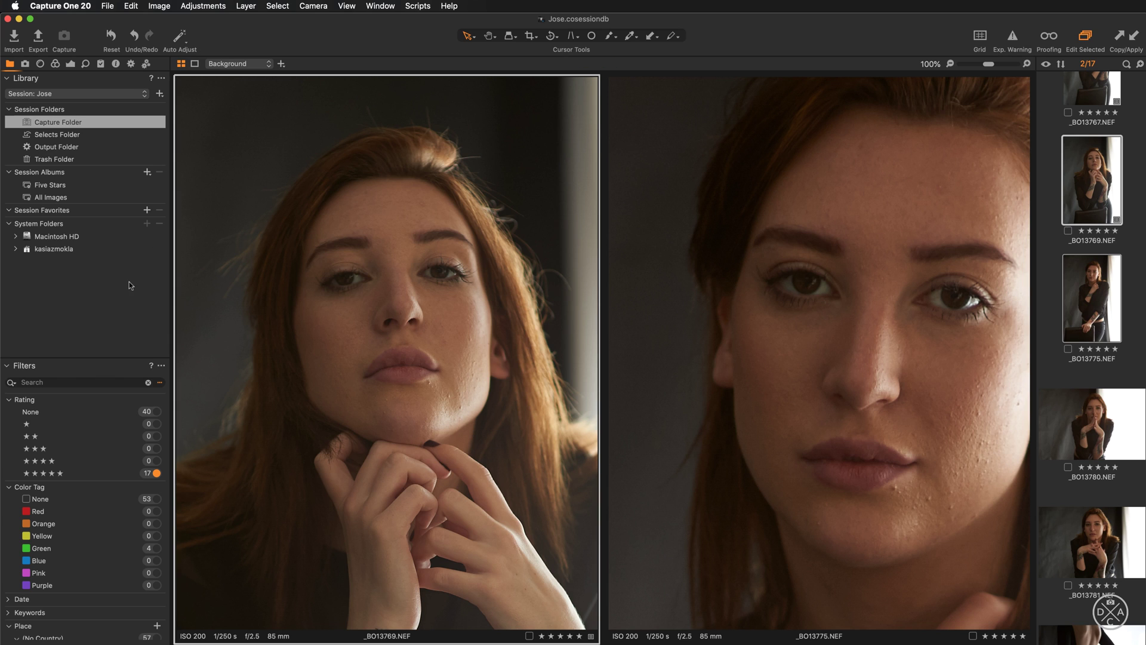
Step: Filter by keyword 'pick', view its two portraits side by side, and start a new session album
left_click(8, 613)
scroll(65, 624, "down", 3)
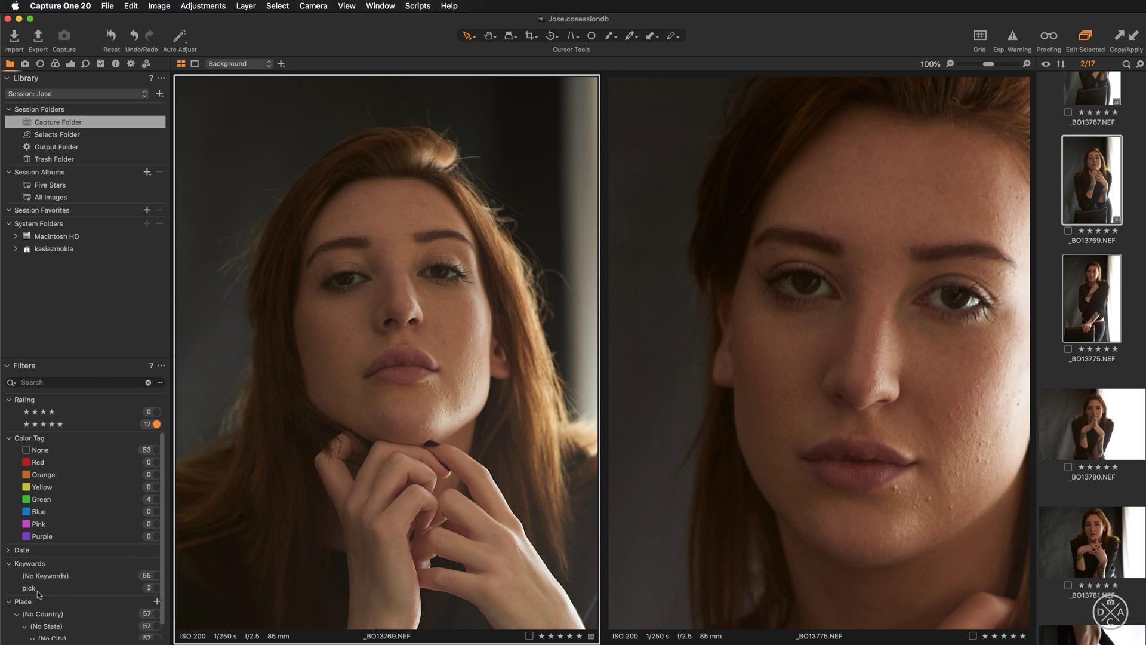
left_click(38, 591)
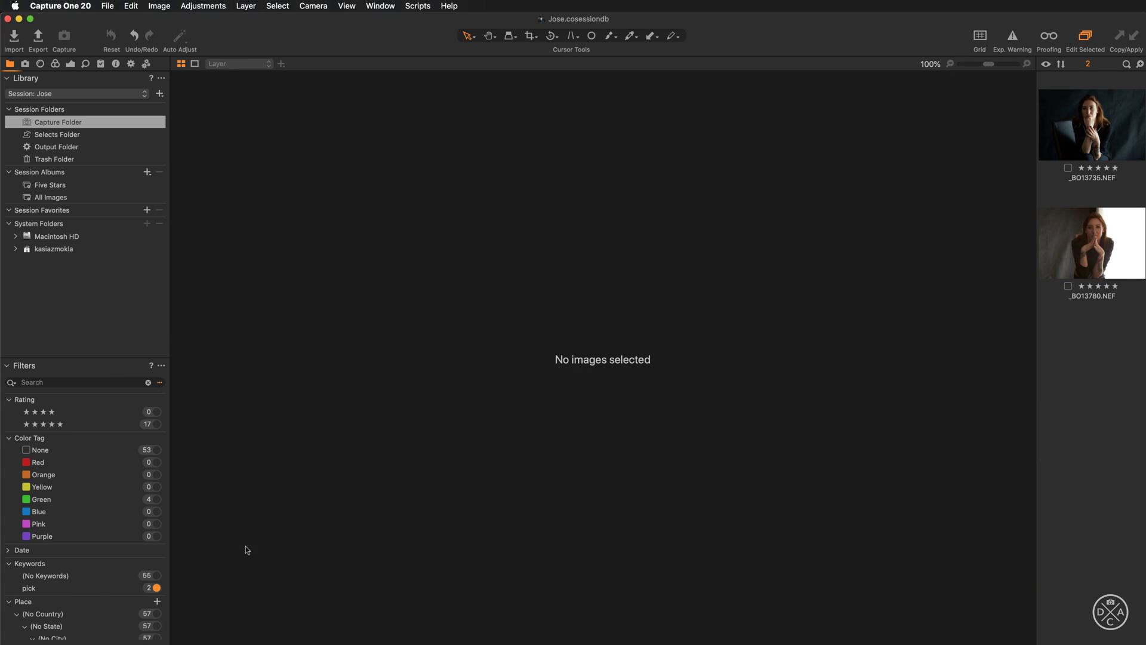
left_click(1077, 129)
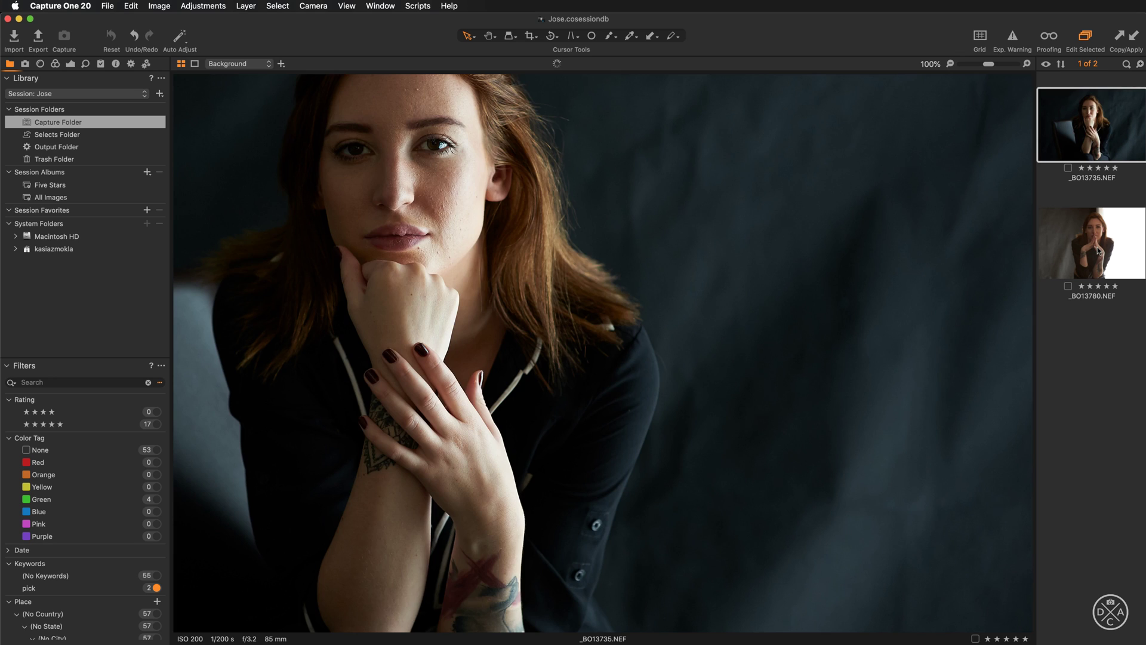
left_click(1099, 251, "super")
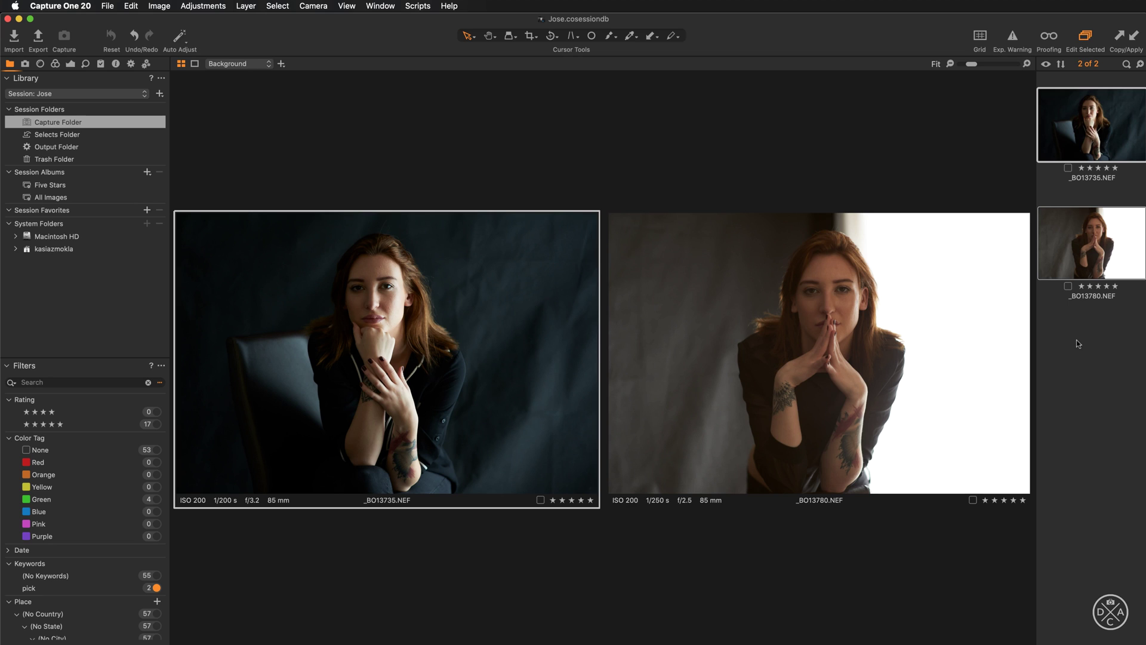
left_click(983, 260)
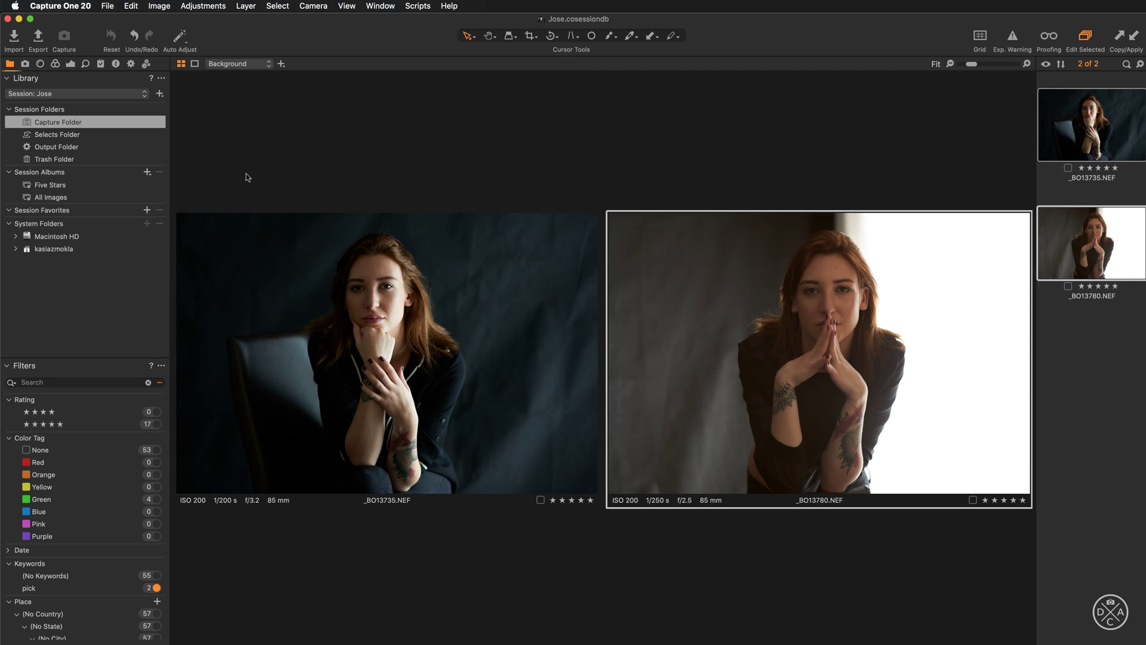
left_click(147, 173)
Step: Create a smart album named 'cover' with the rule Keywords contains 'pick'
left_click(166, 190)
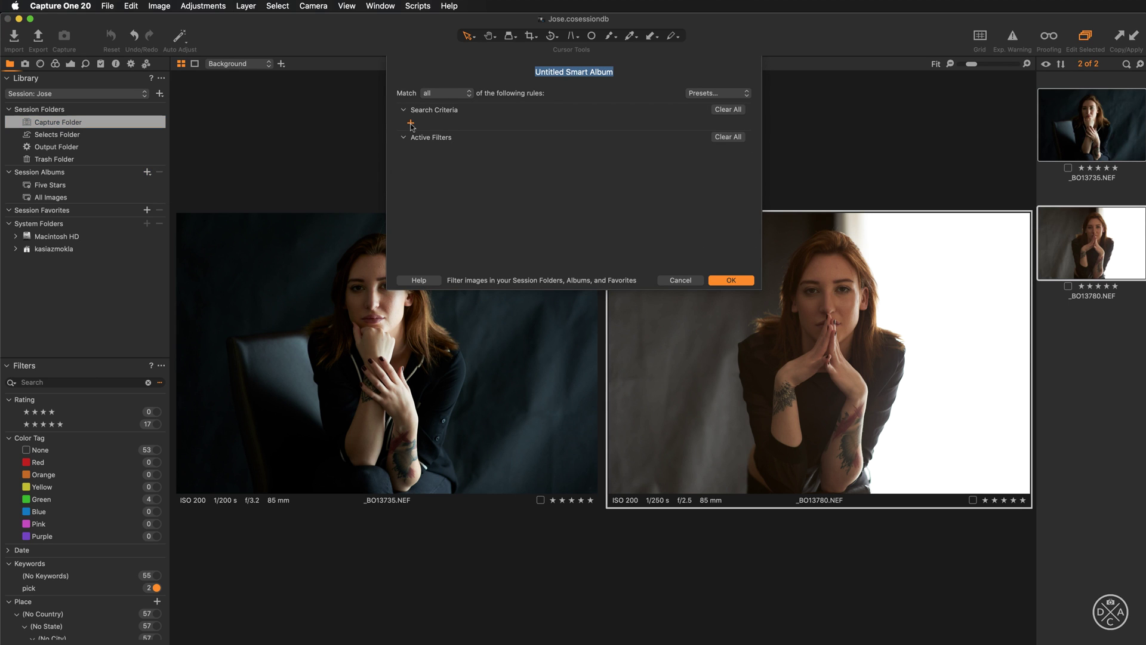
left_click(411, 123)
left_click(452, 124)
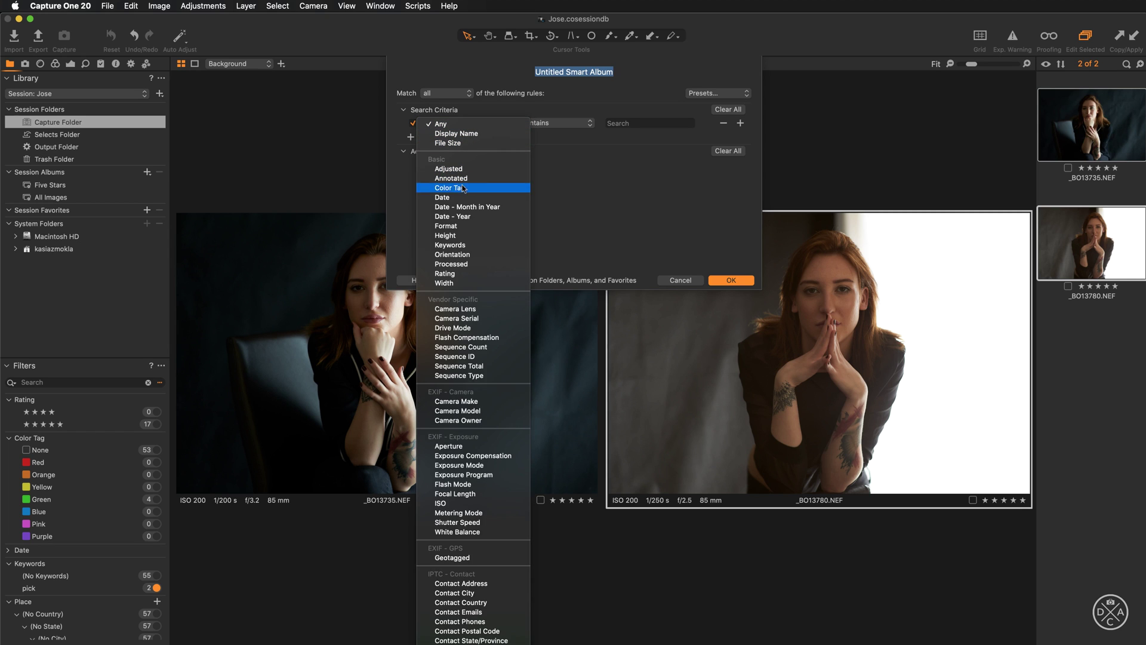
left_click(460, 245)
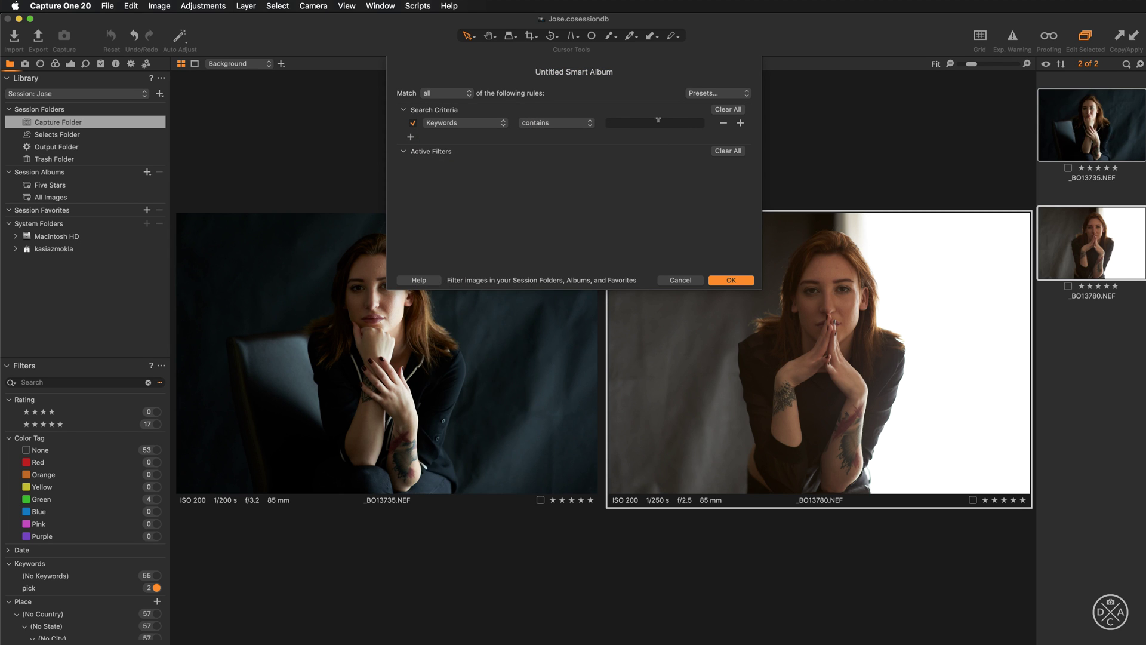
left_click(658, 121)
type("pick")
left_click(731, 280)
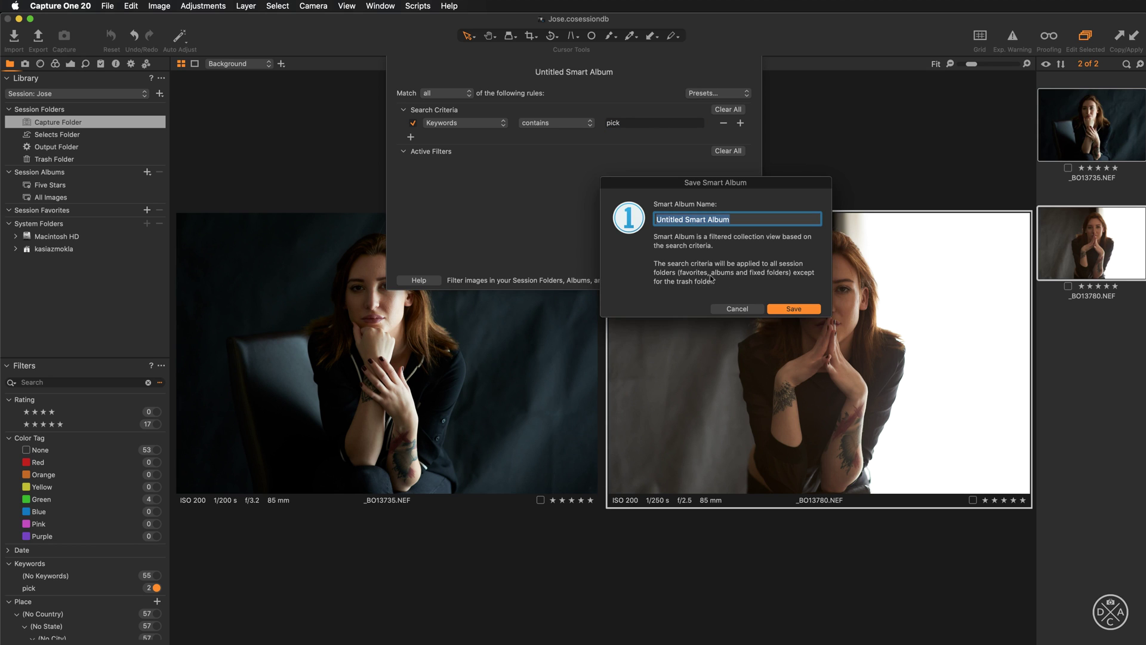
type("cover")
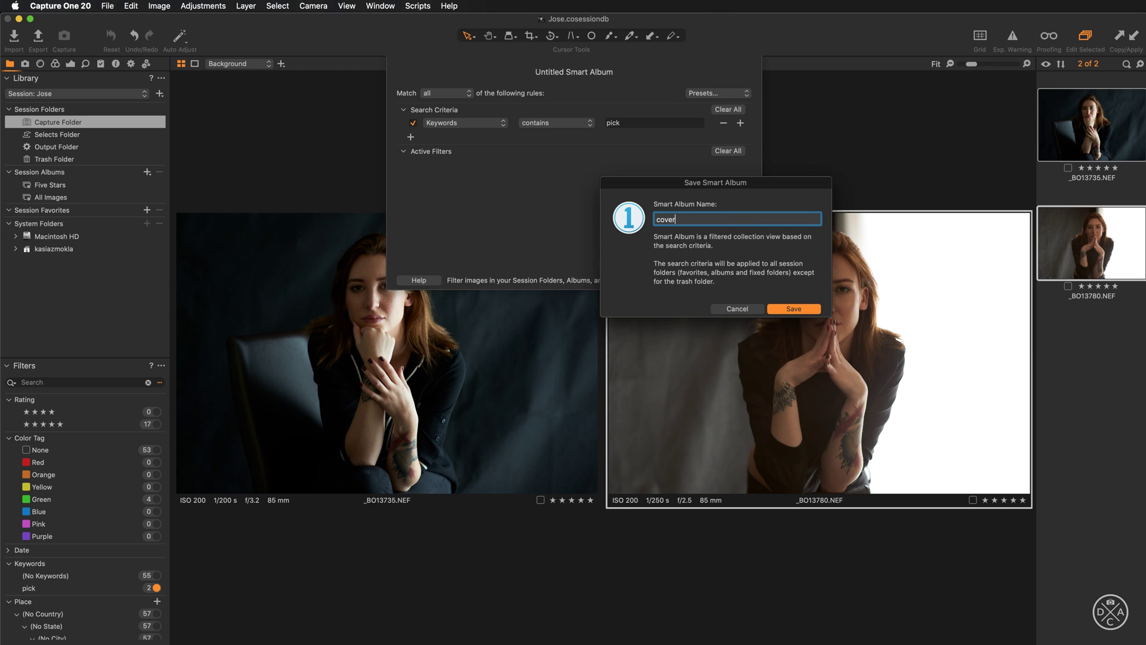
key("Return")
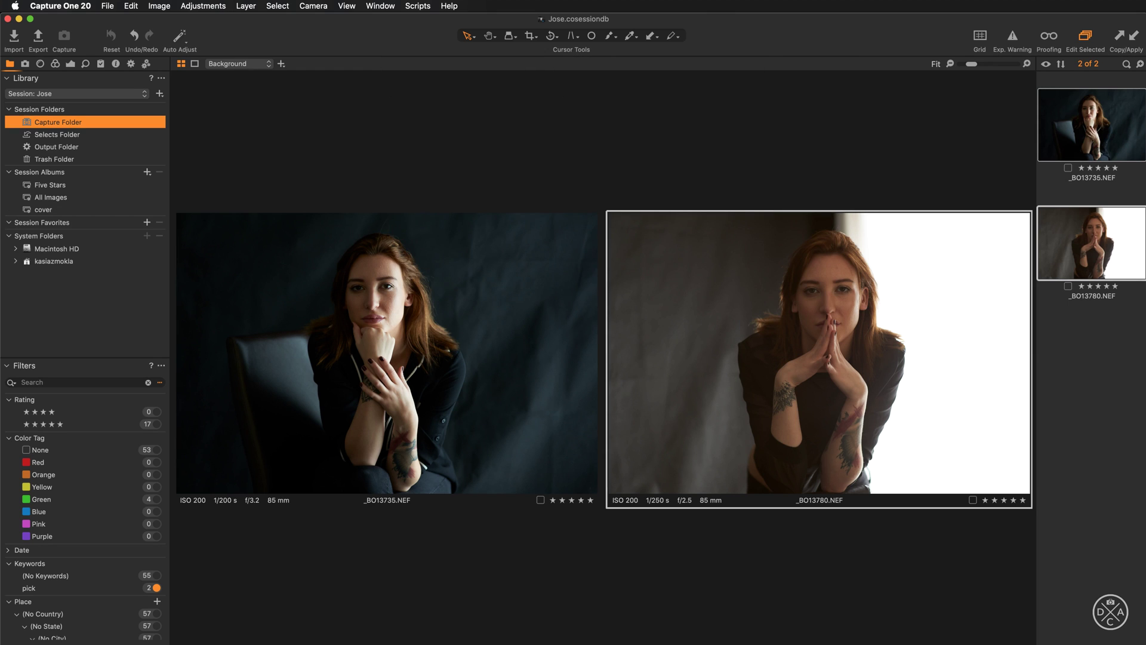
Step: Open the 'cover' album and view each of its two portraits
left_click(55, 210)
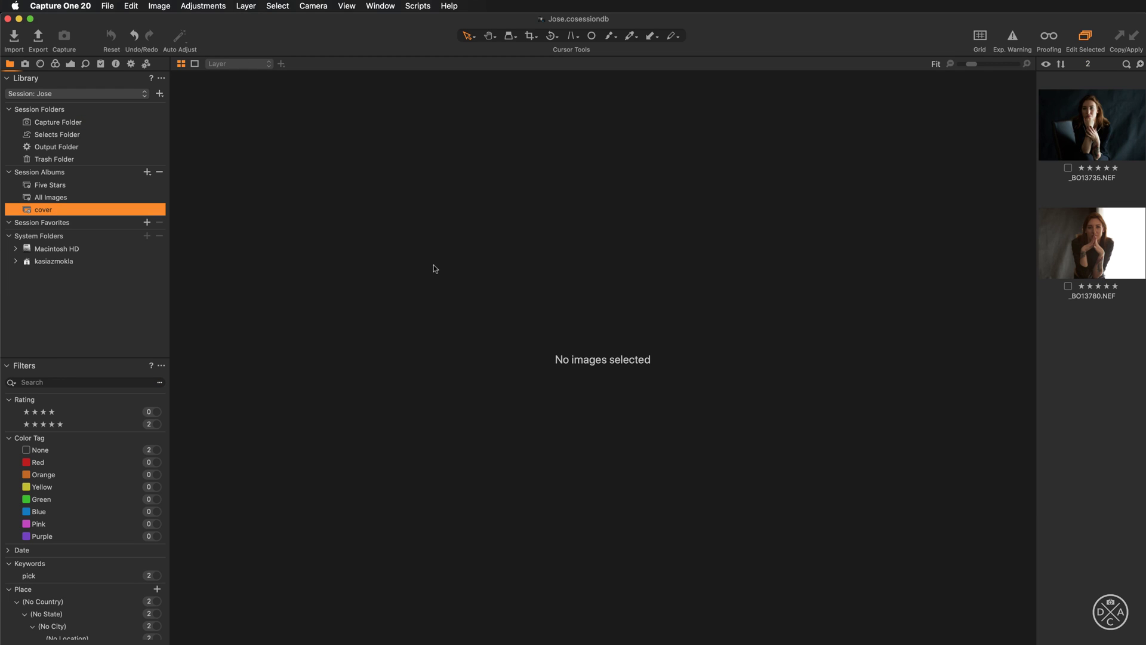
left_click(1087, 178)
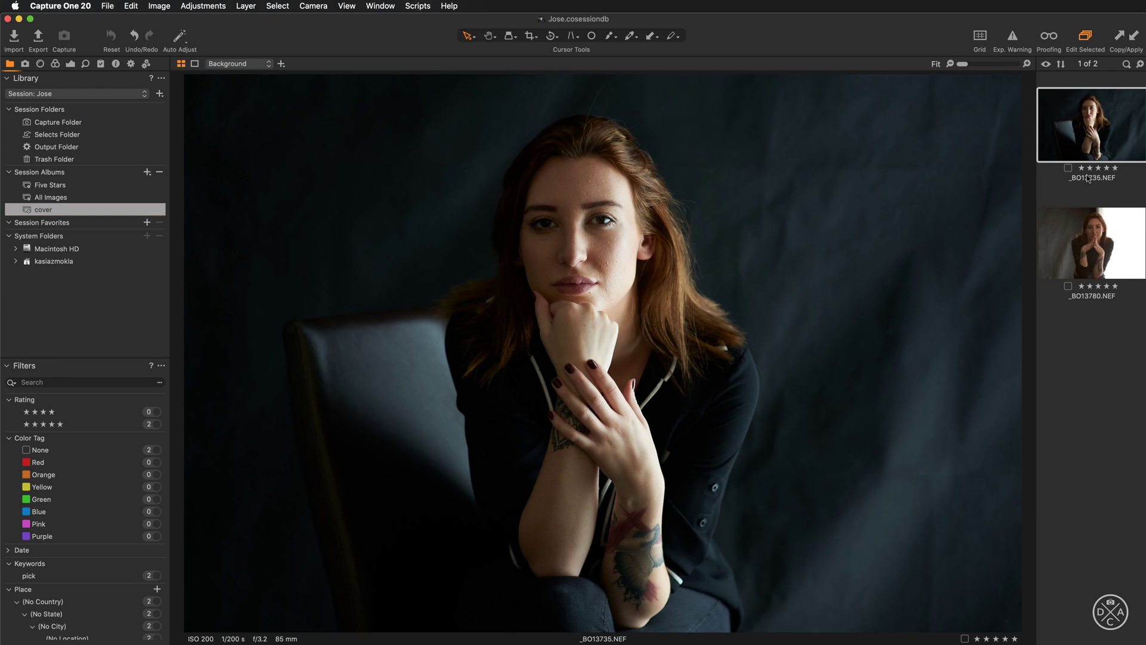
left_click(1080, 260)
Step: Inspect _BO13780.NEF at 100% and 200% zoom, then fit it back in the viewer
key("z")
key("super+plus")
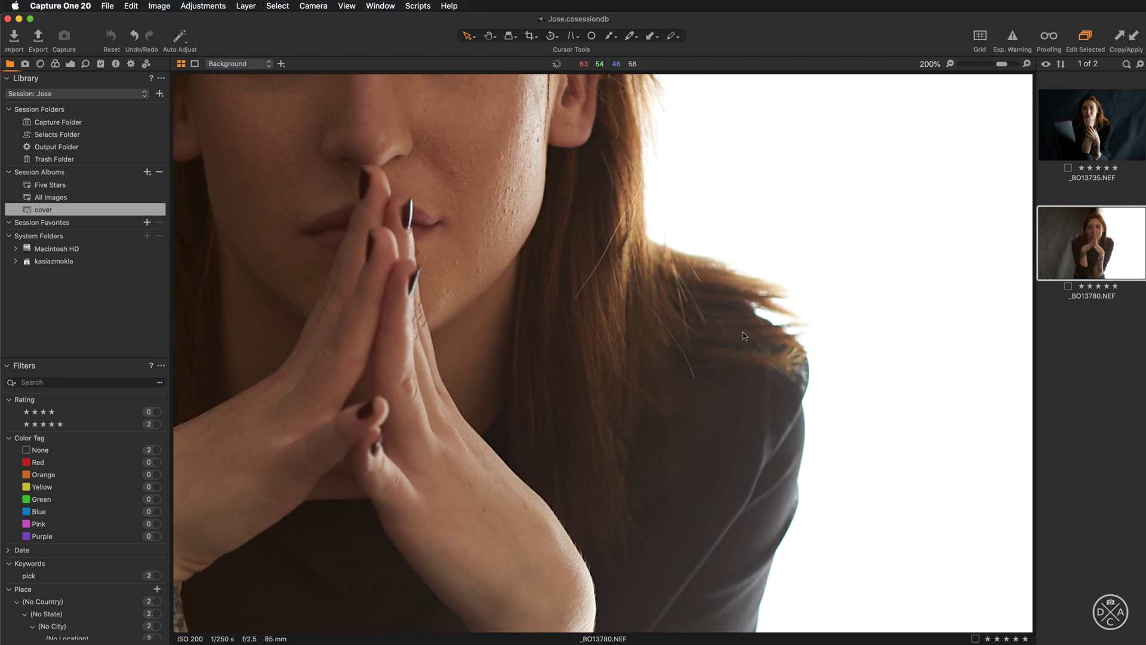
scroll(743, 332, "up", 5)
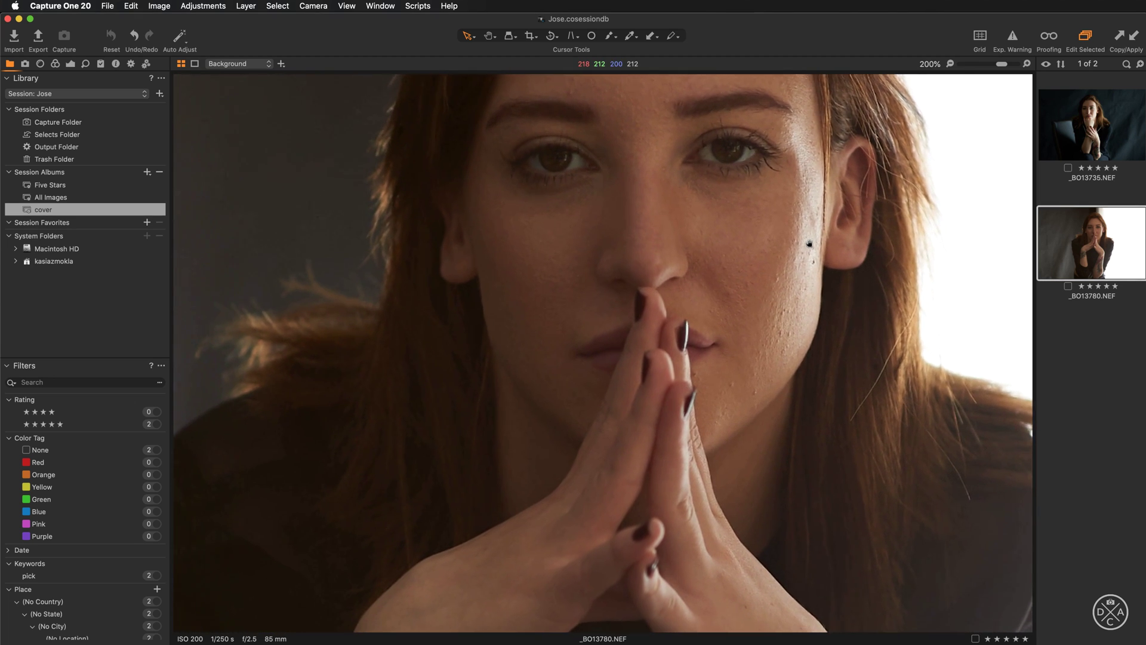
key("z")
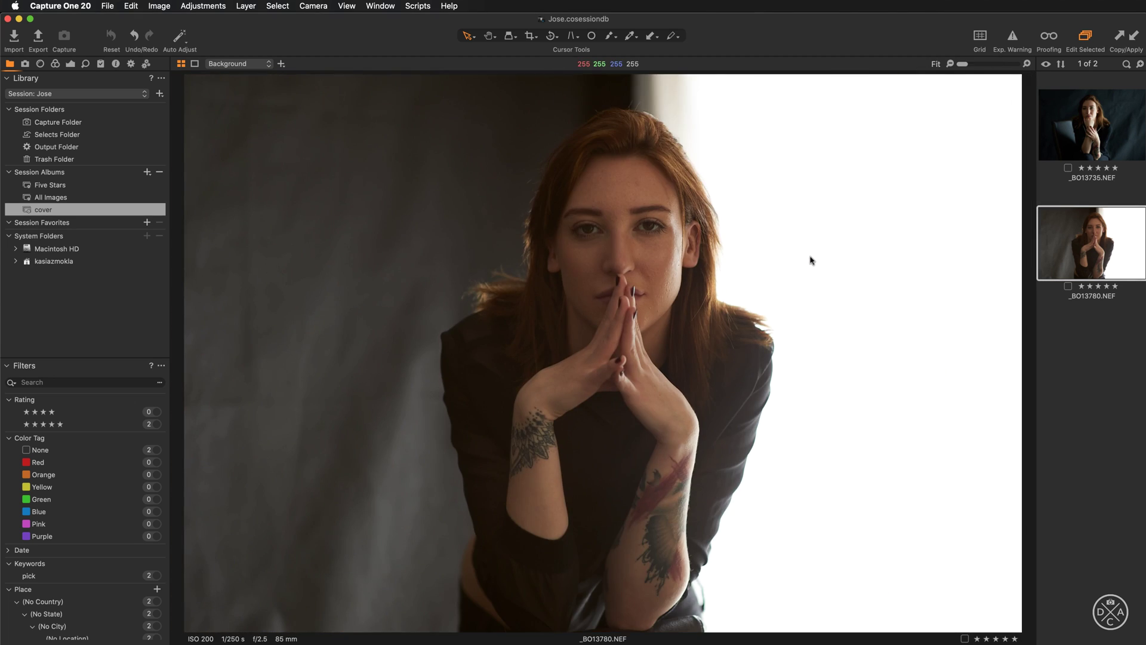